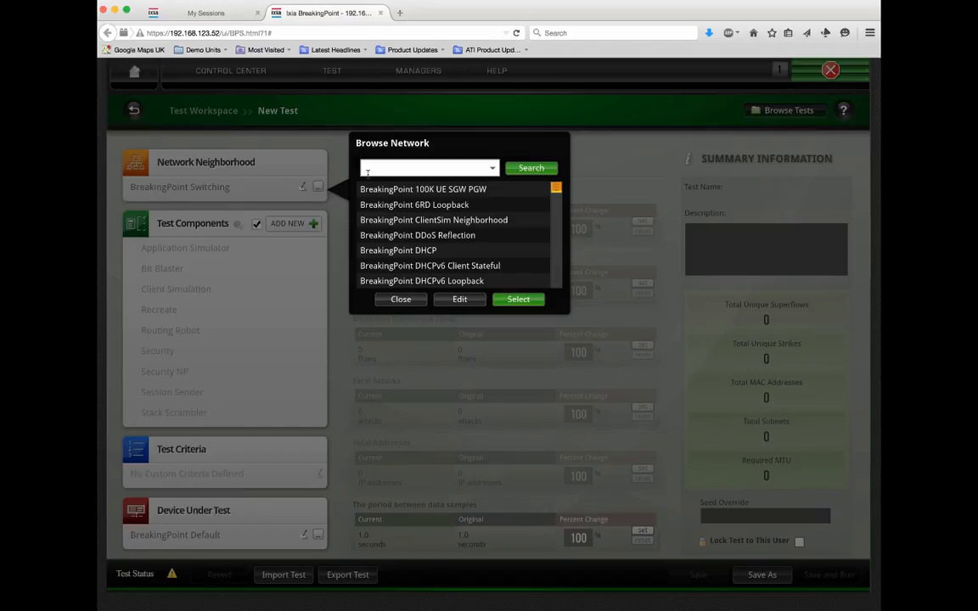
# Step: Search the network neighborhoods for "test1" and select test1 as the test's network
pyautogui.click(390, 167)
pyautogui.write('te')
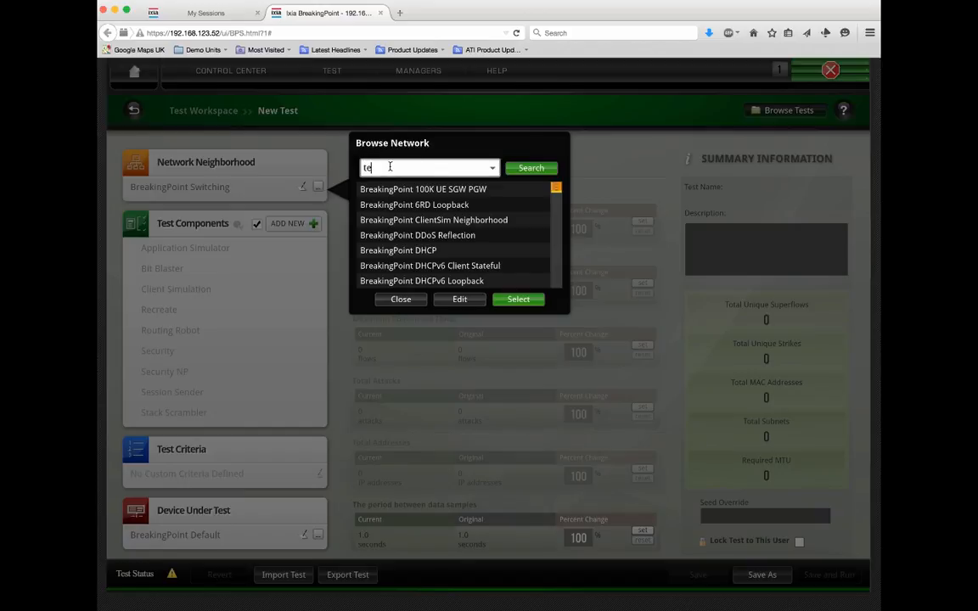
pyautogui.write('st1')
pyautogui.click(536, 168)
pyautogui.click(420, 191)
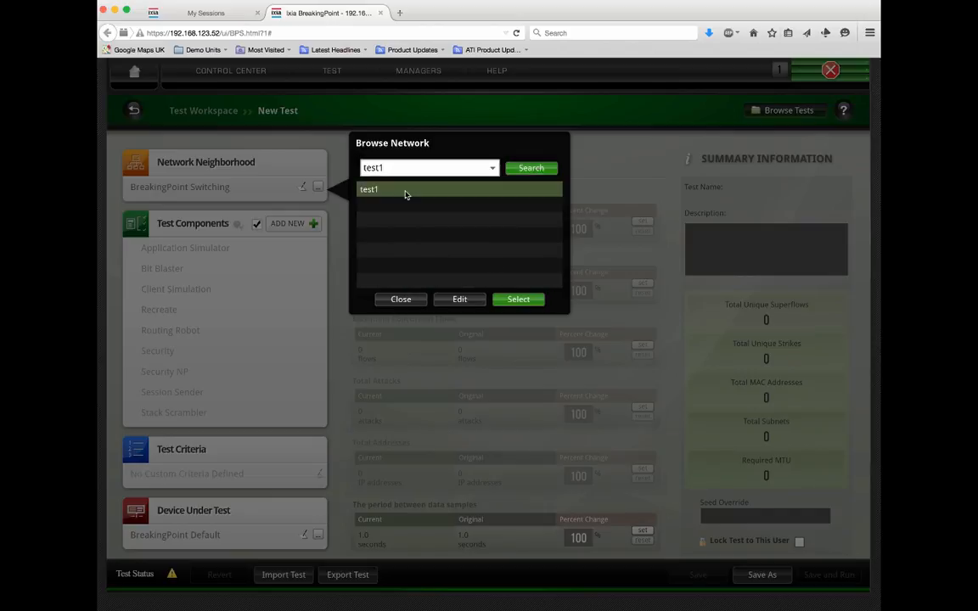
pyautogui.click(517, 300)
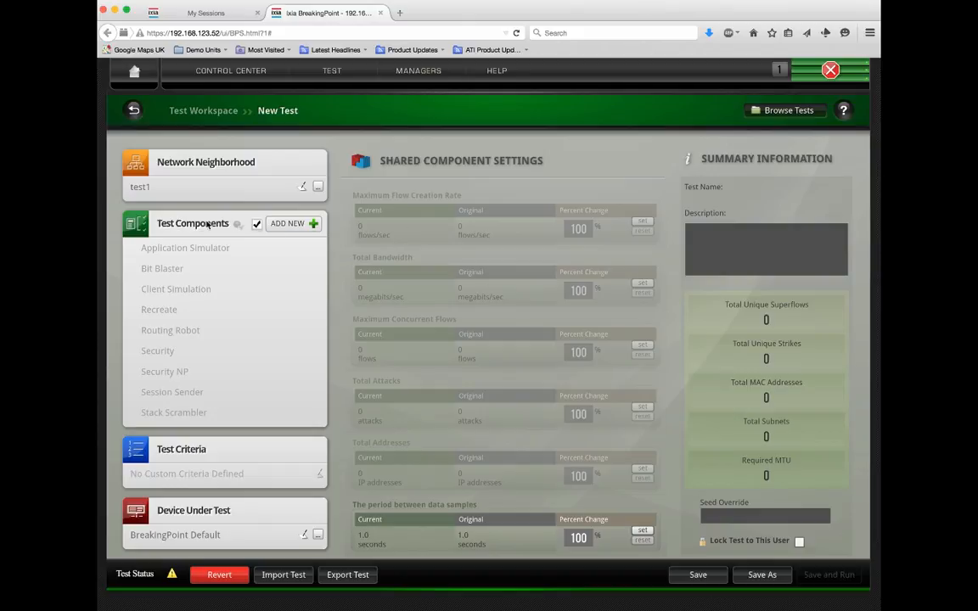
# Step: Start adding a test component and review the descriptions of the component types from Bit Blaster to Stack Scrambler (Fuzzer)
pyautogui.click(311, 224)
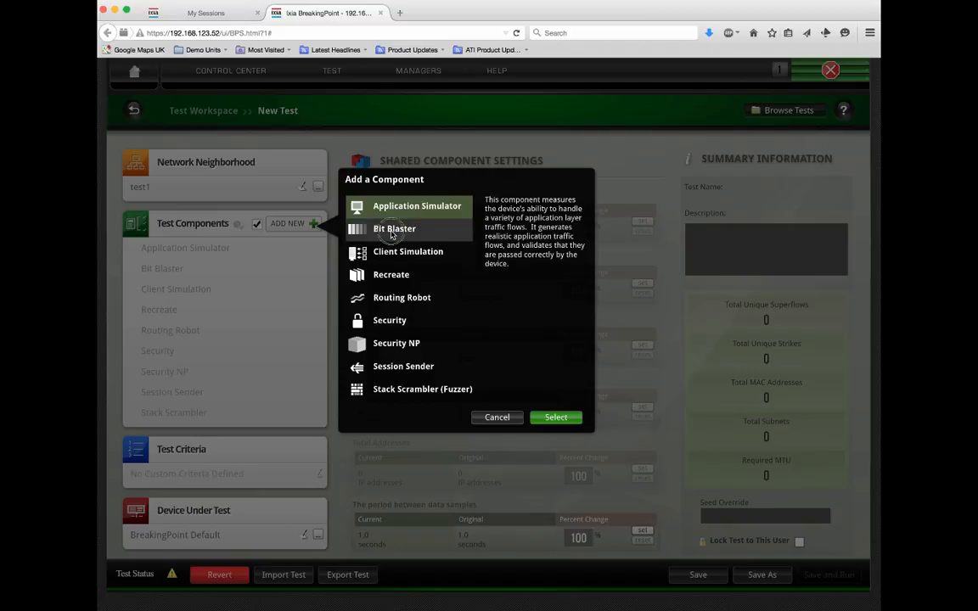
pyautogui.click(391, 232)
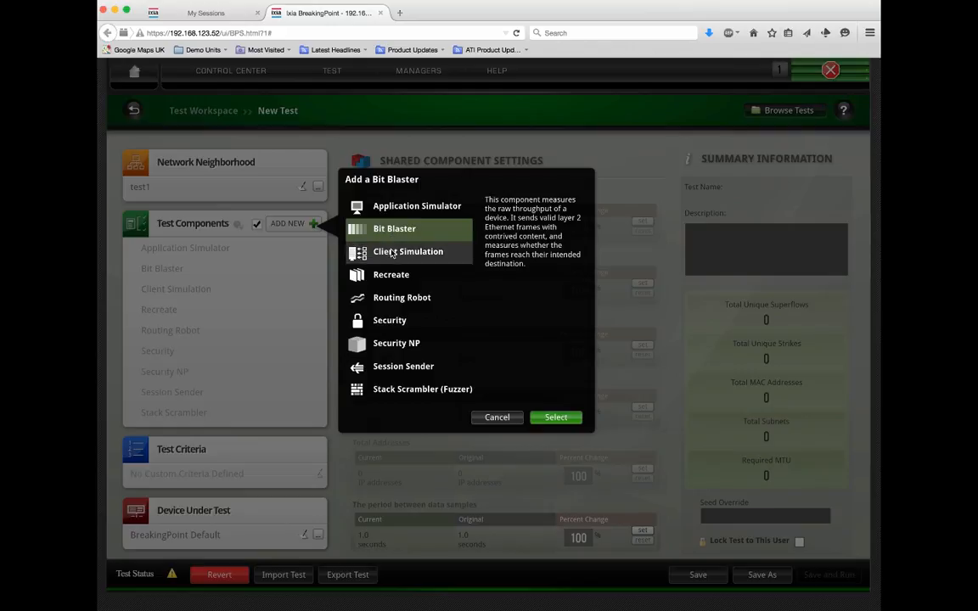
pyautogui.click(392, 255)
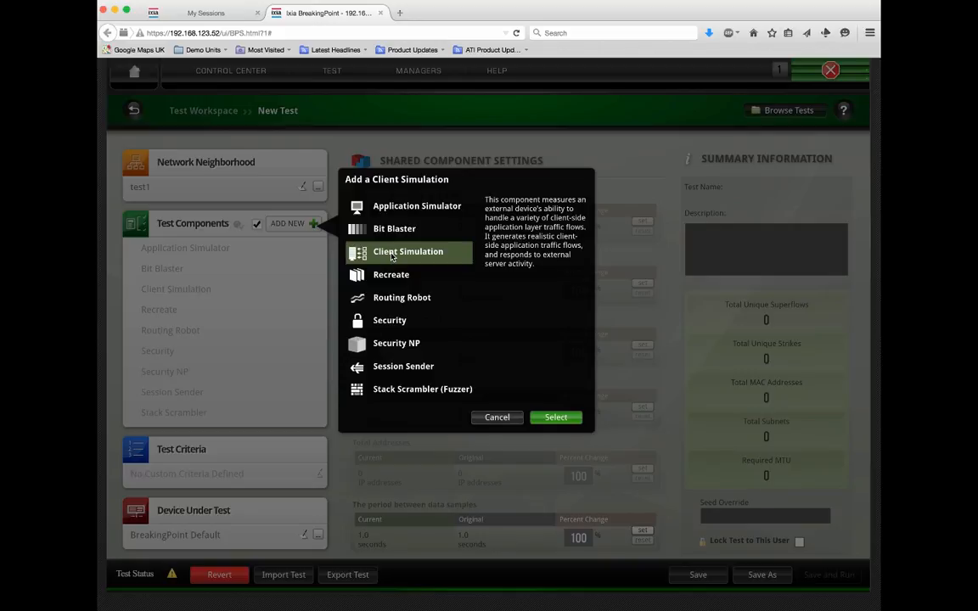
pyautogui.click(393, 277)
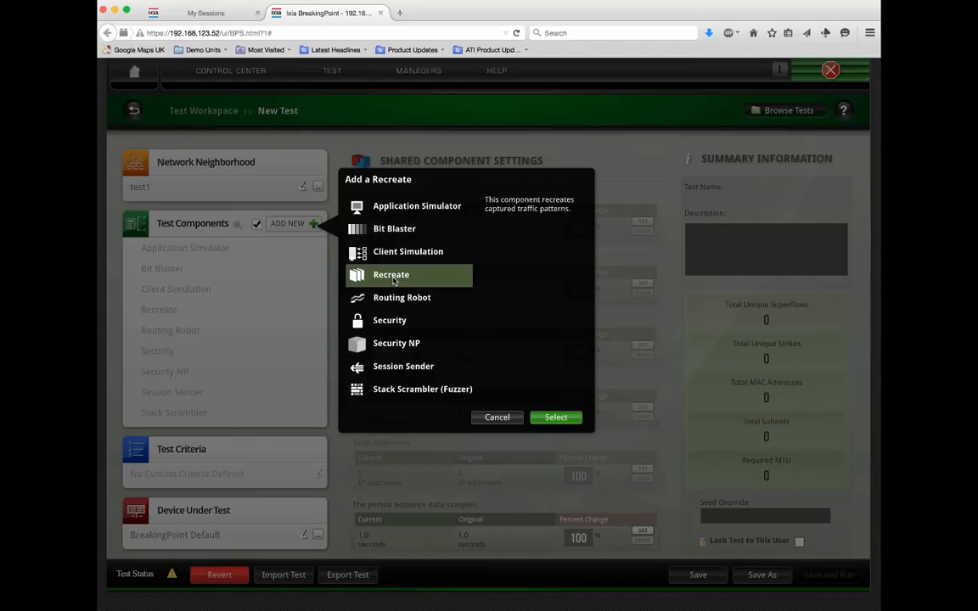
pyautogui.click(390, 300)
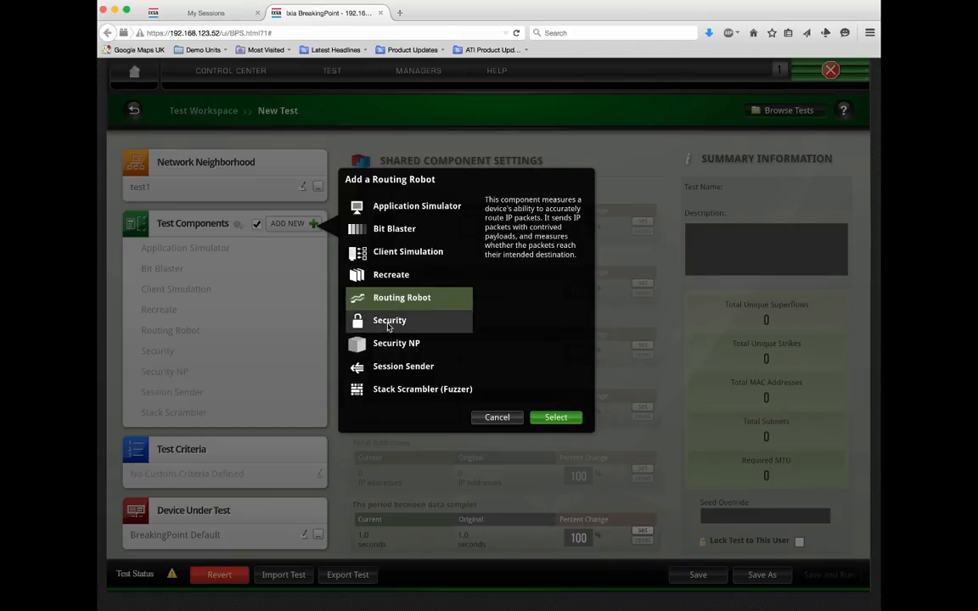
pyautogui.click(388, 323)
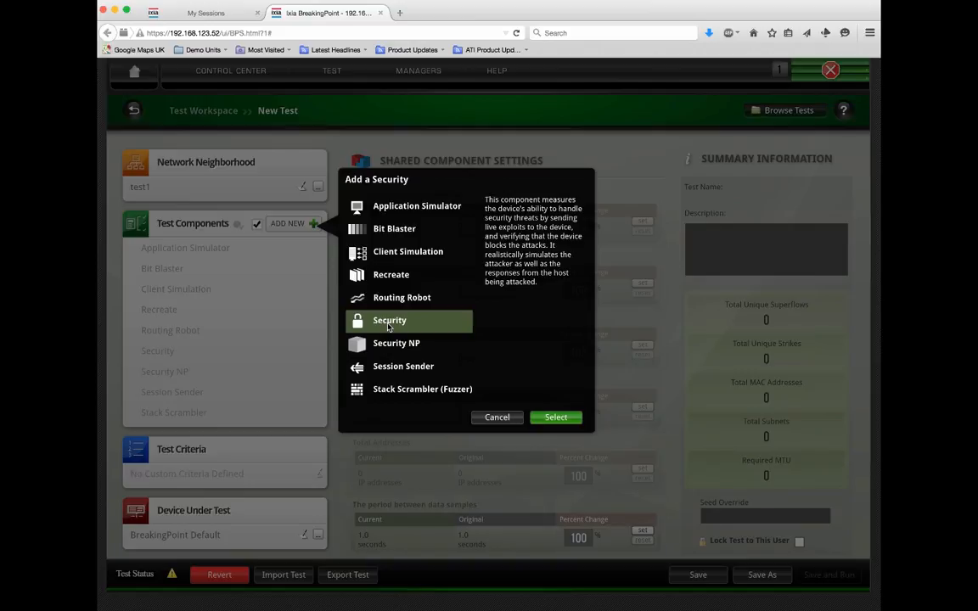
pyautogui.click(389, 347)
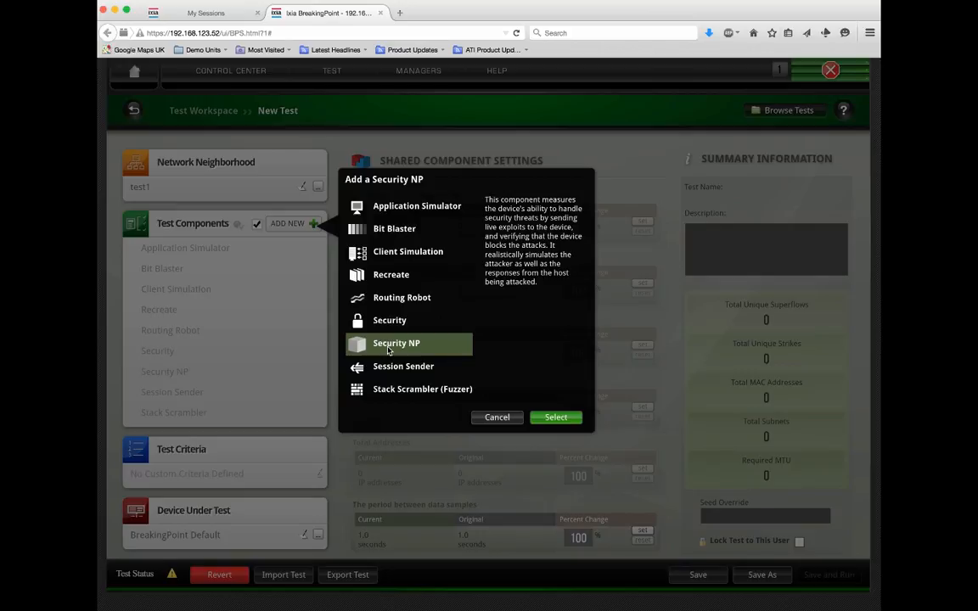
pyautogui.click(390, 367)
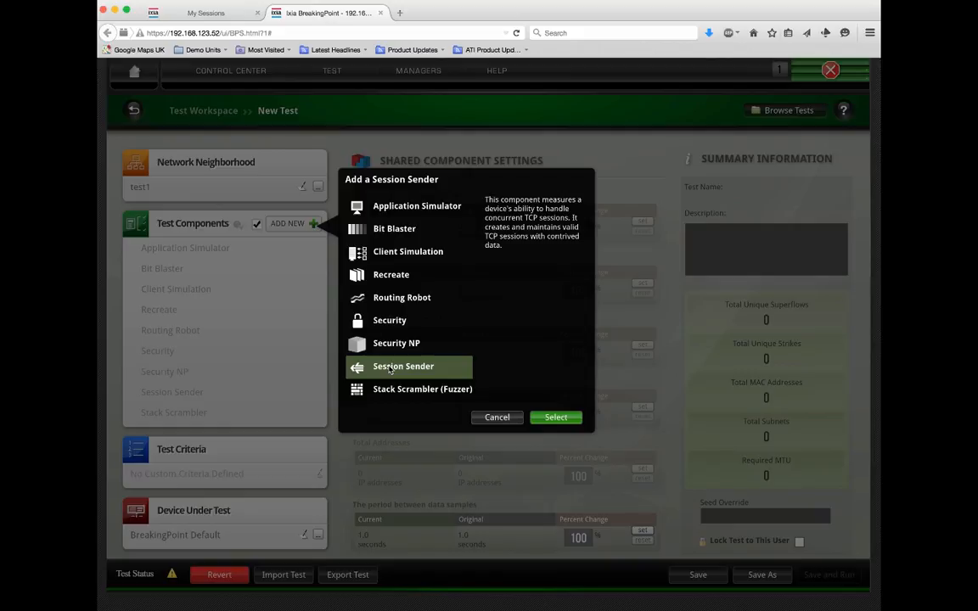
pyautogui.click(392, 392)
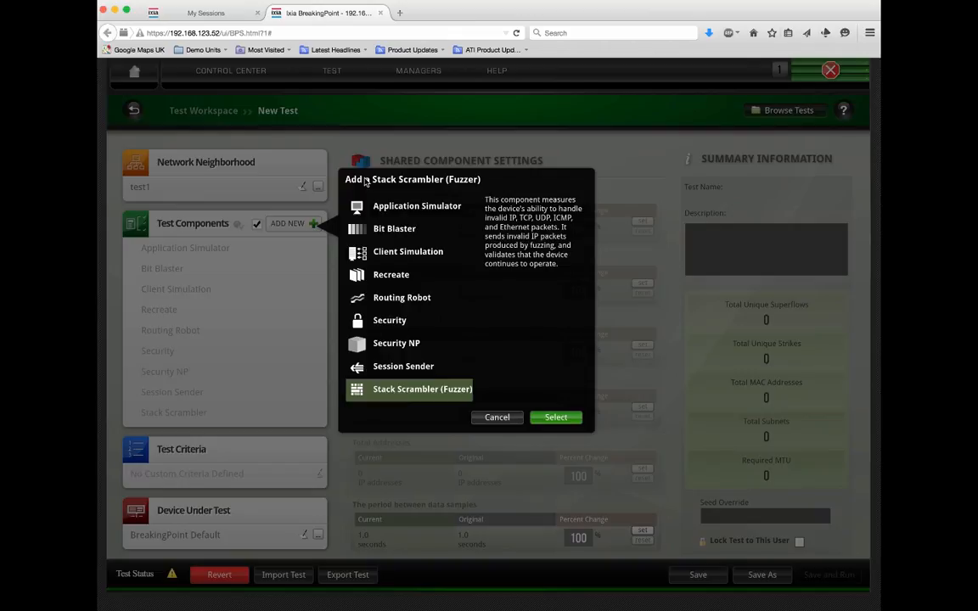
# Step: Choose Application Simulator as the type of the new test component
pyautogui.click(403, 210)
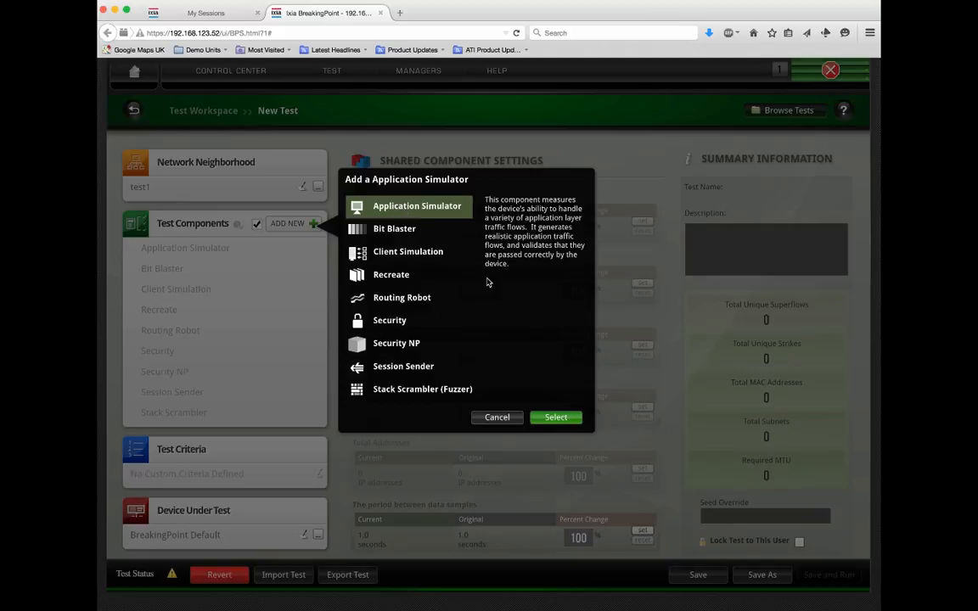
pyautogui.click(556, 418)
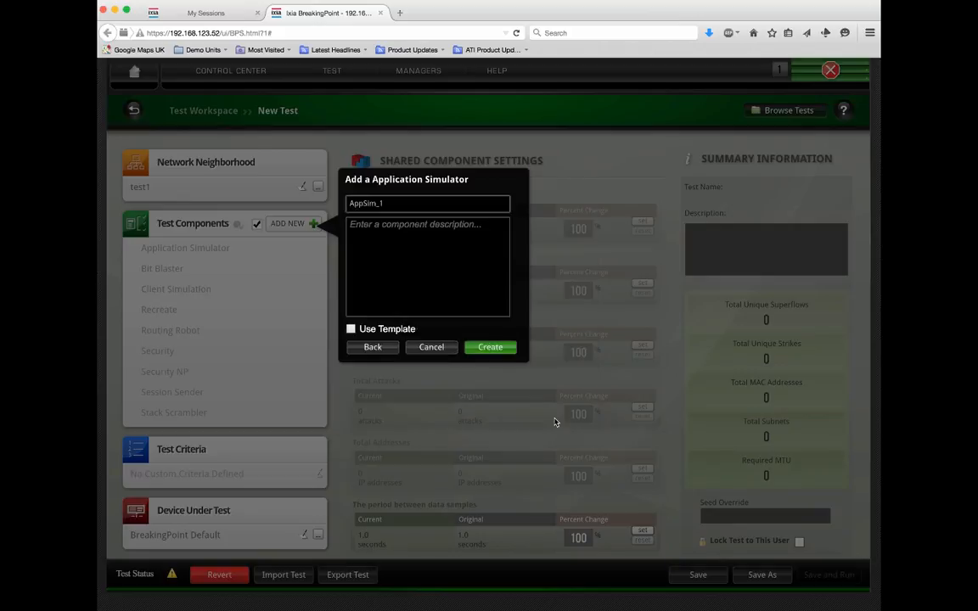
pyautogui.click(351, 328)
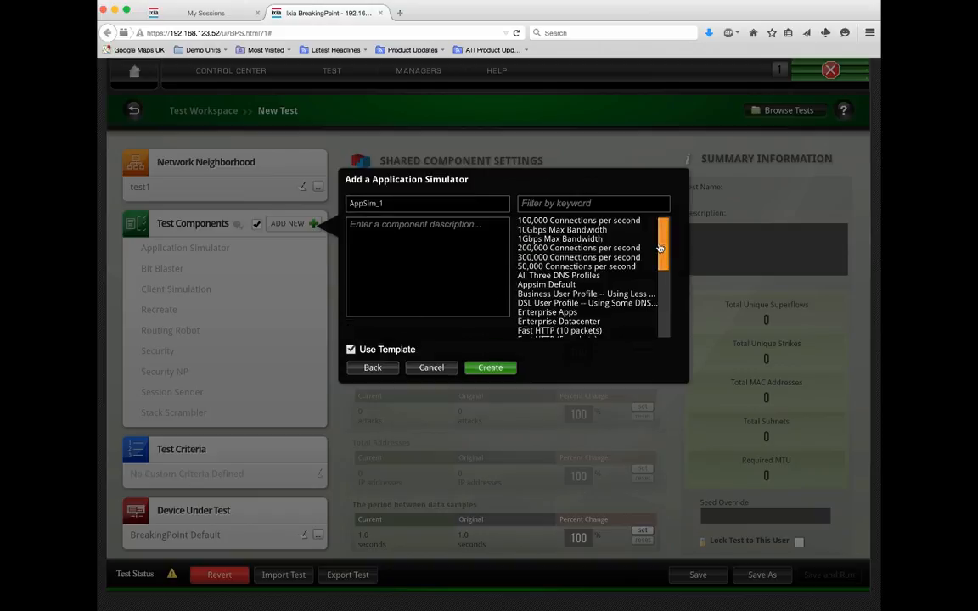
pyautogui.moveTo(664, 239)
pyautogui.mouseDown()
pyautogui.moveTo(663, 320)
pyautogui.moveTo(667, 233)
pyautogui.mouseUp()
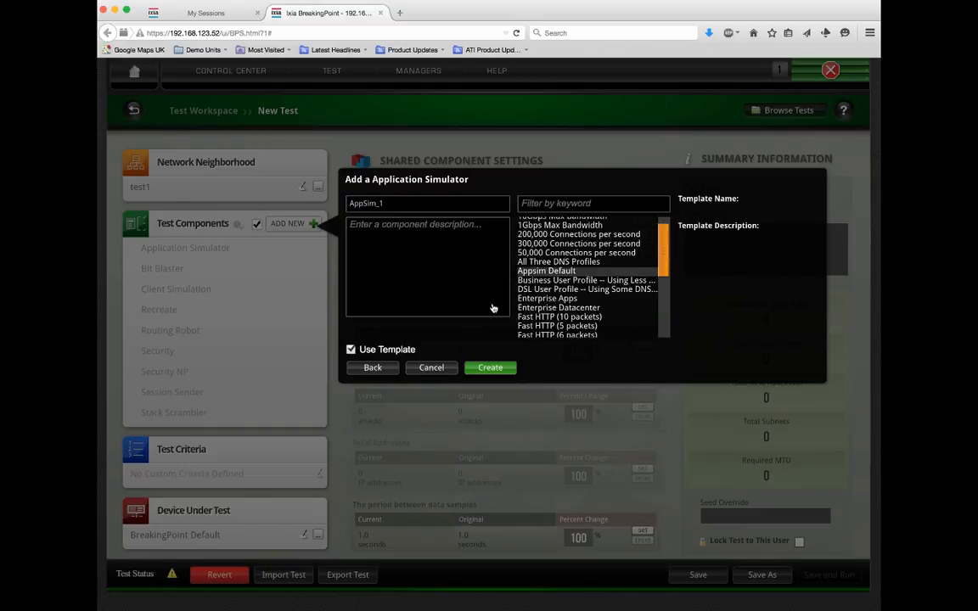
pyautogui.click(351, 349)
# Step: Name the Application Simulator component "app mix a" and create it
pyautogui.moveTo(384, 203); pyautogui.dragTo(288, 188)
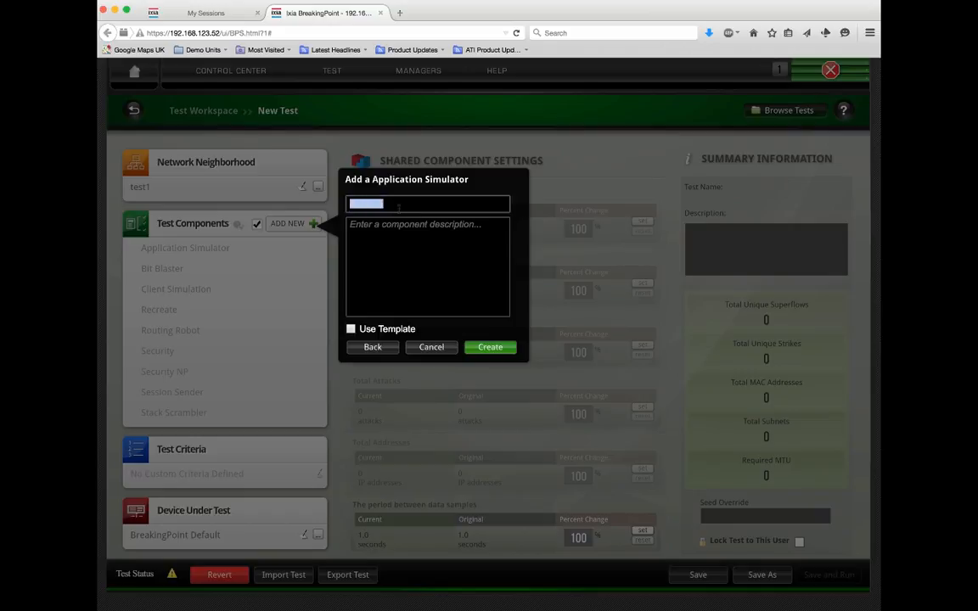
pyautogui.write('app mix a')
pyautogui.click(490, 348)
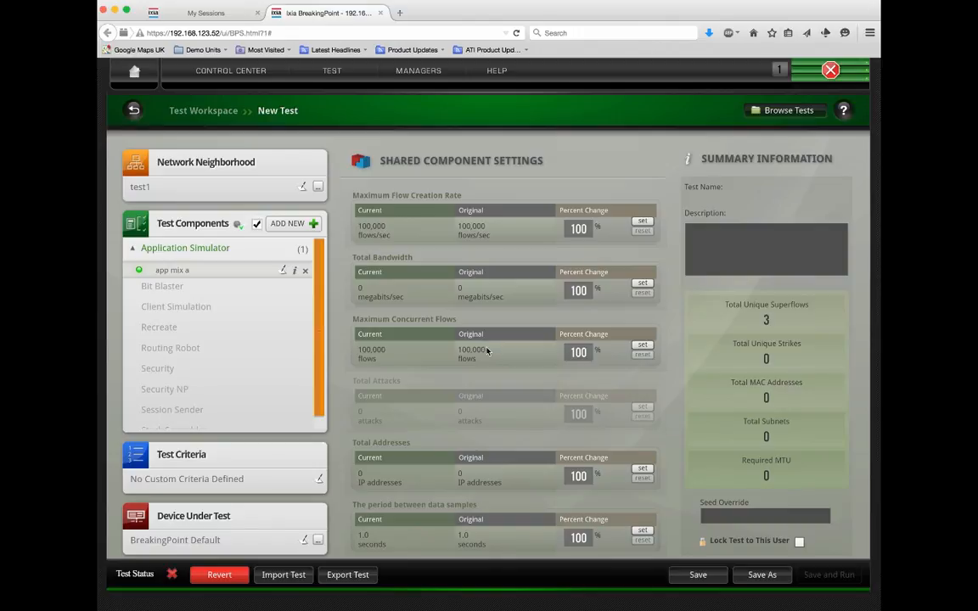
# Step: In the settings of app mix a, replace the default client tag with clients and the default server tag with servers
pyautogui.click(172, 272)
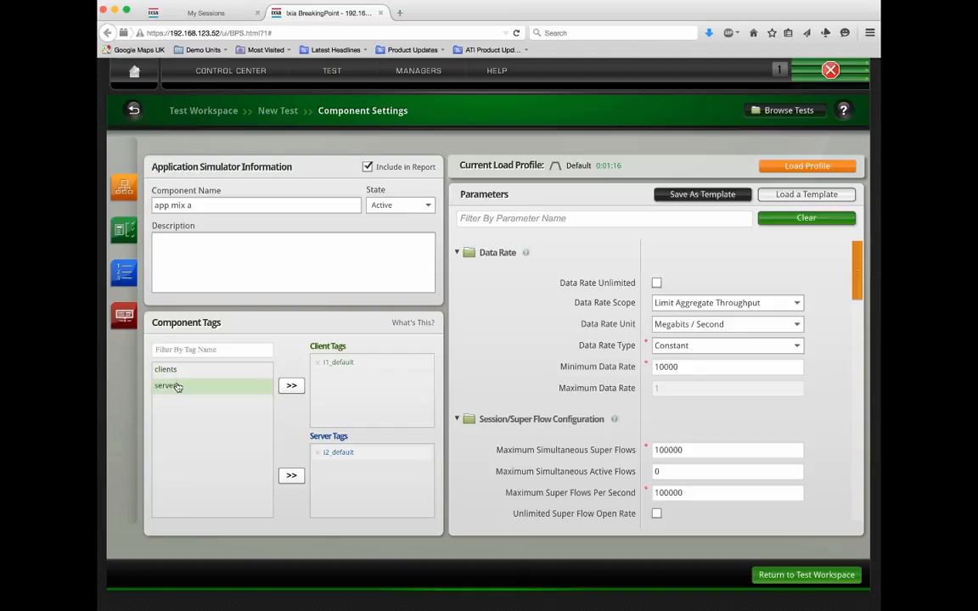
pyautogui.click(318, 365)
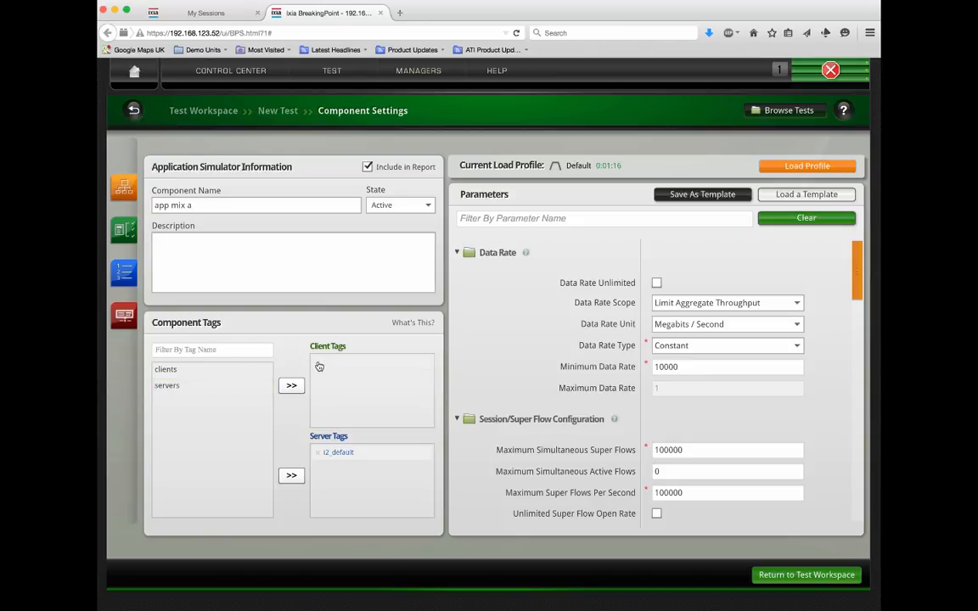
pyautogui.click(318, 455)
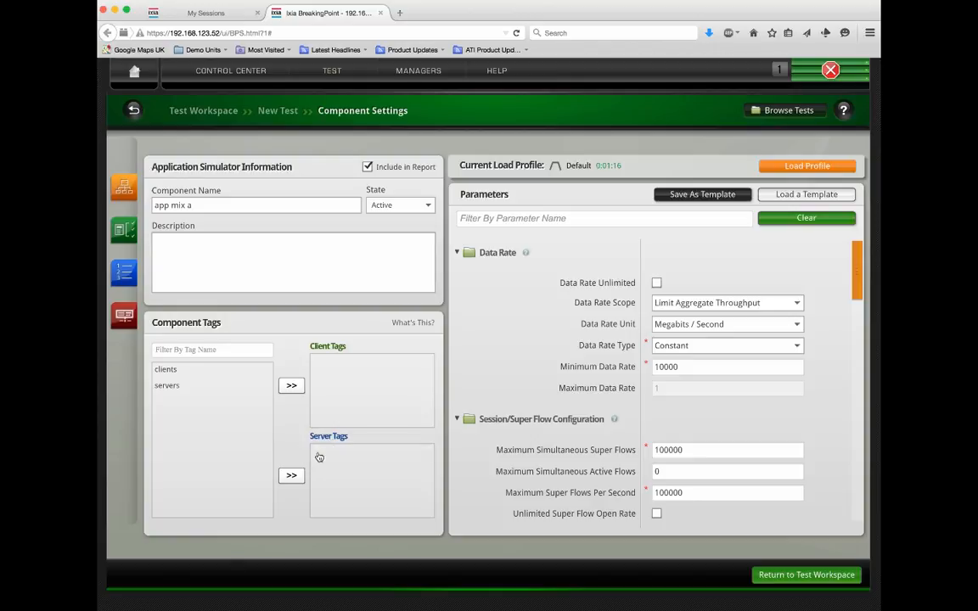
pyautogui.click(174, 371)
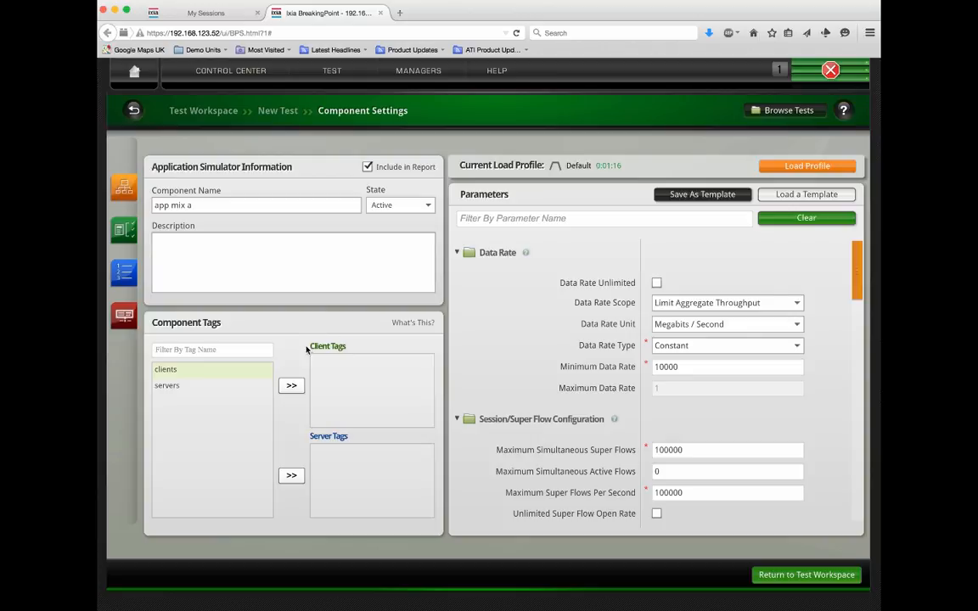
pyautogui.click(291, 386)
pyautogui.click(229, 387)
pyautogui.click(291, 476)
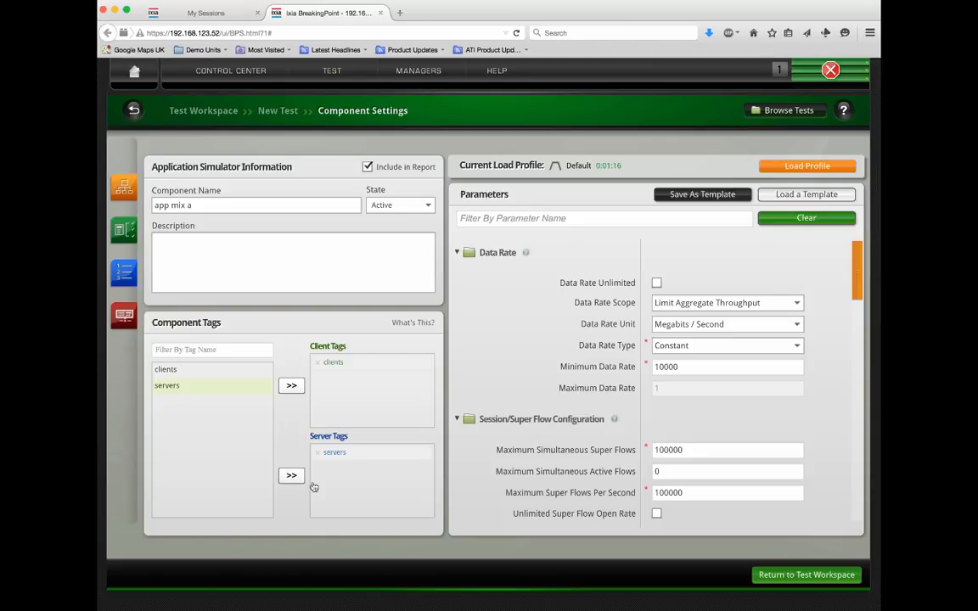
# Step: Enable Data Rate Unlimited for the app mix a component
pyautogui.click(858, 269)
pyautogui.click(859, 271)
pyautogui.moveTo(858, 272)
pyautogui.mouseDown()
pyautogui.moveTo(858, 498)
pyautogui.moveTo(858, 256)
pyautogui.mouseUp()
pyautogui.click(658, 282)
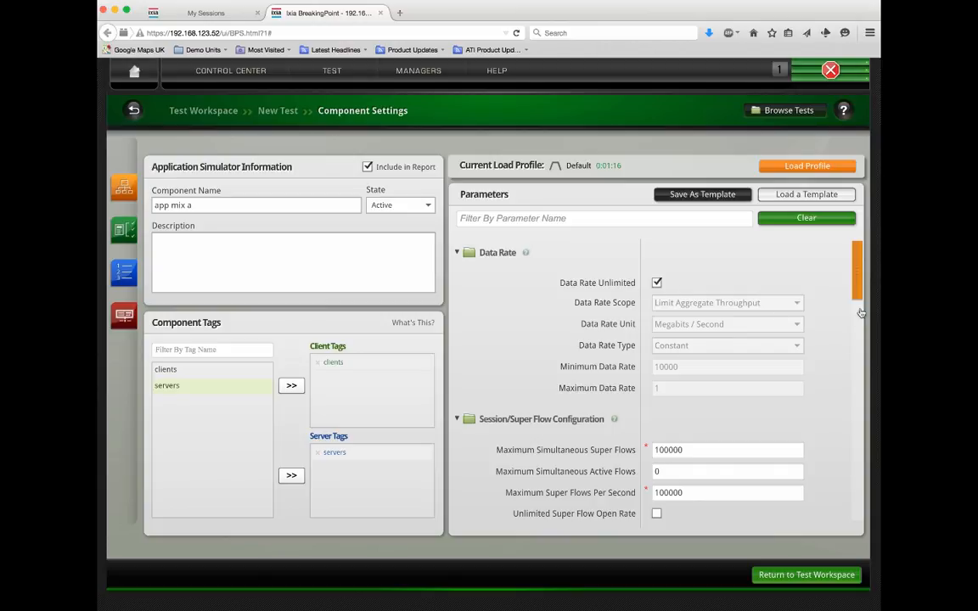
# Step: Examine the Maximum Simultaneous Super Flows and Maximum Super Flows Per Second settings in the Session/Super Flow Configuration
pyautogui.moveTo(858, 284); pyautogui.dragTo(857, 318)
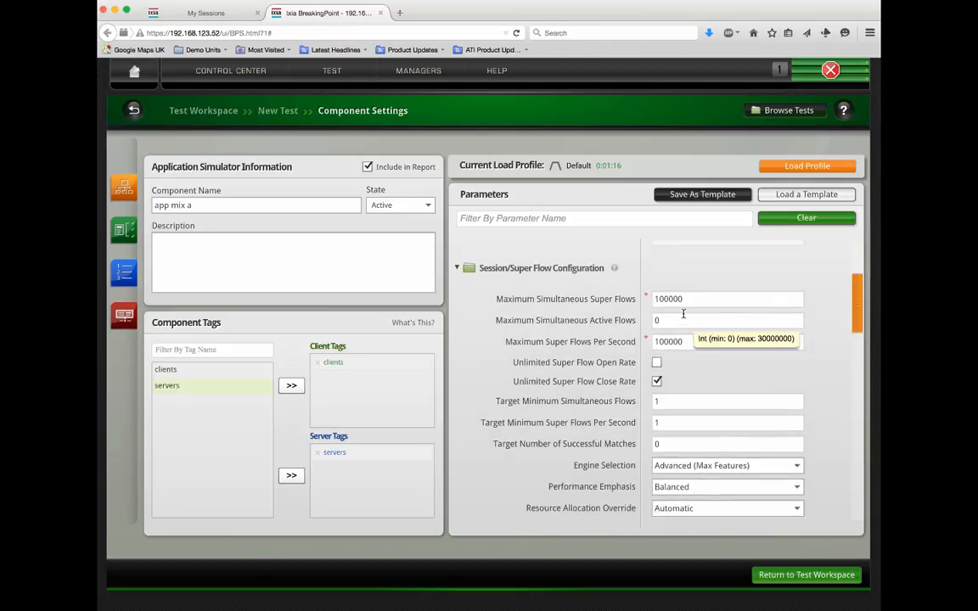
pyautogui.moveTo(684, 300); pyautogui.dragTo(654, 299)
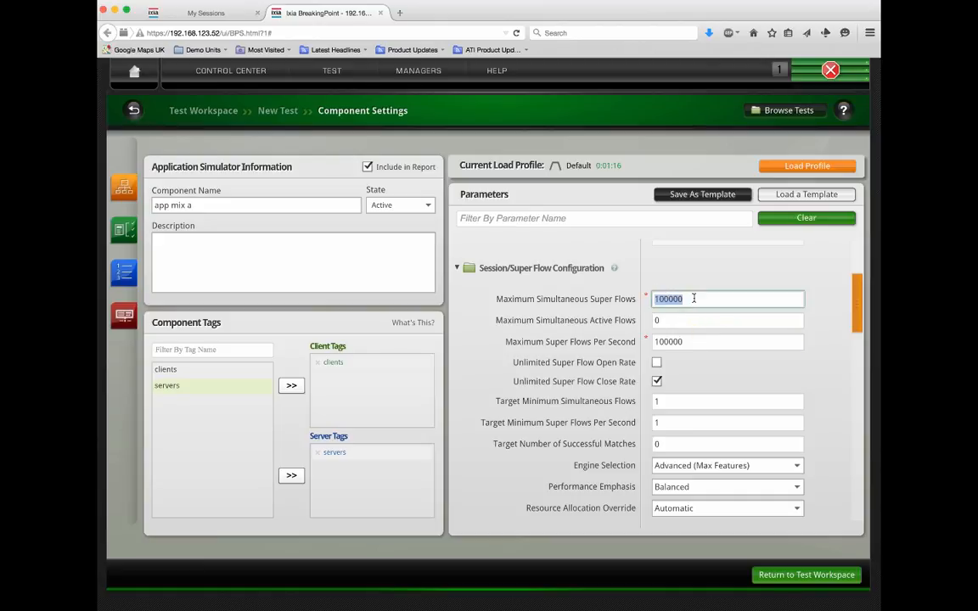
pyautogui.moveTo(683, 342); pyautogui.dragTo(650, 343)
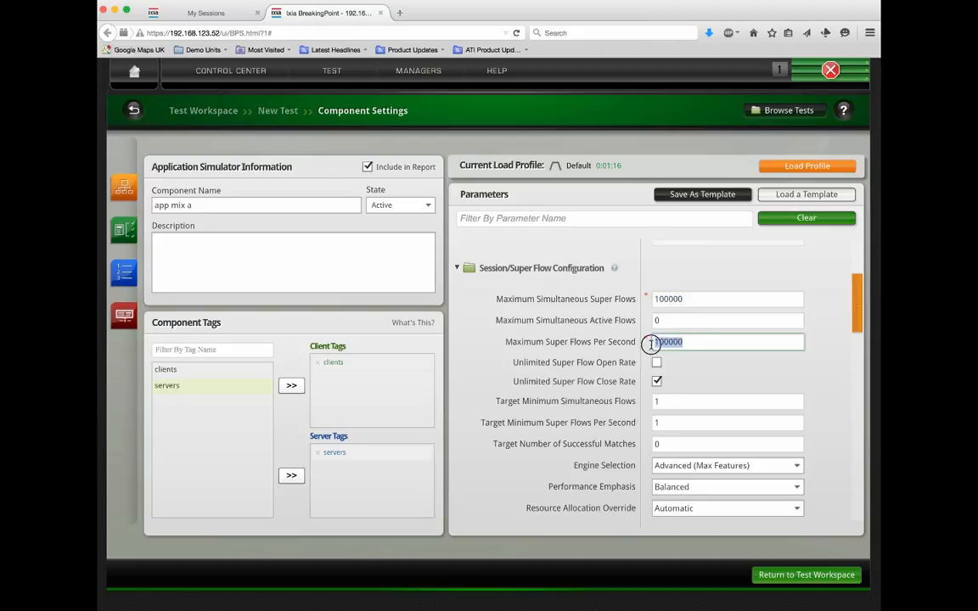
pyautogui.click(698, 342)
# Step: Browse the available application profiles under App Configuration, searching for "sandvine" and viewing two pages of results
pyautogui.moveTo(857, 307); pyautogui.dragTo(857, 510)
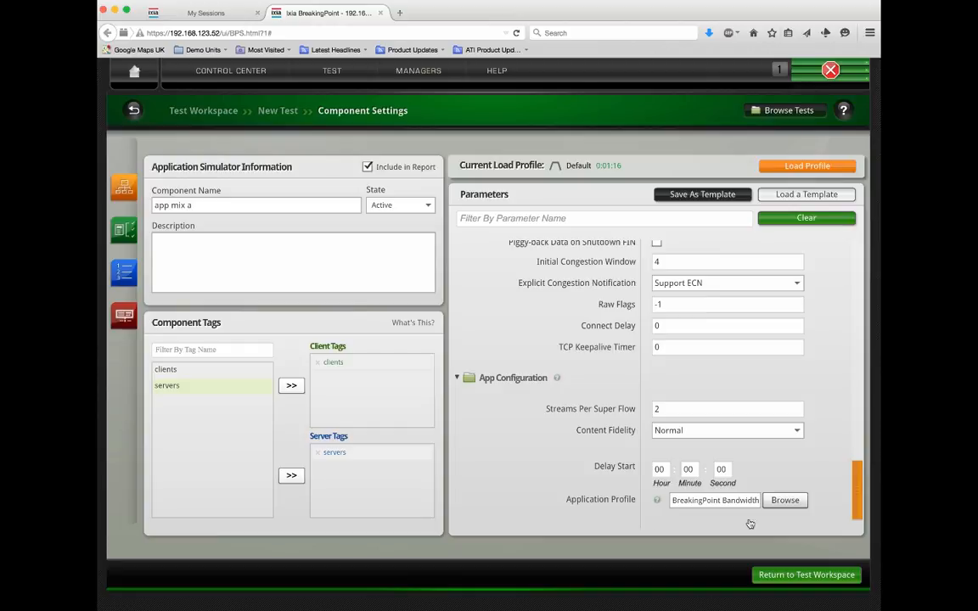
pyautogui.click(782, 501)
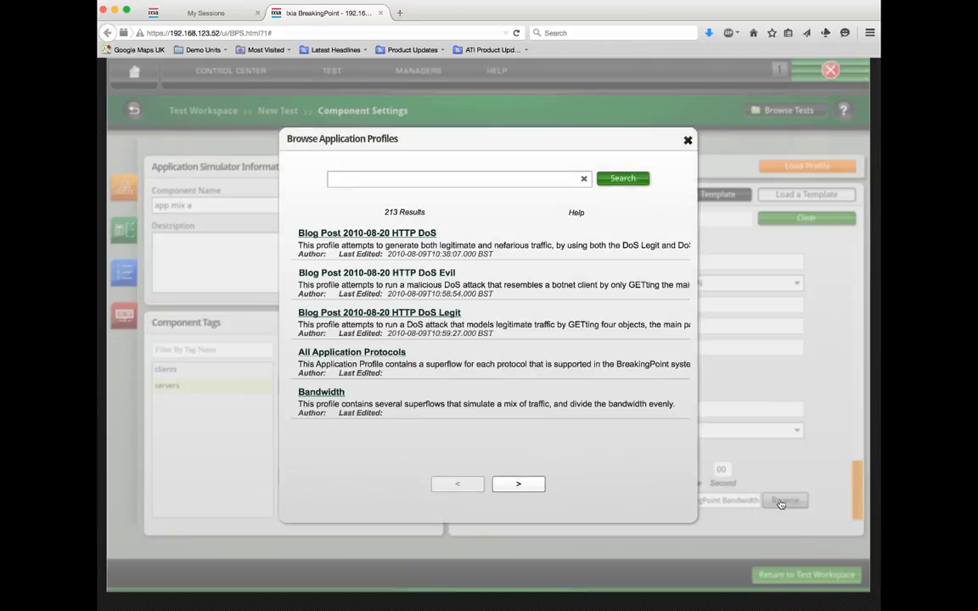
pyautogui.click(410, 180)
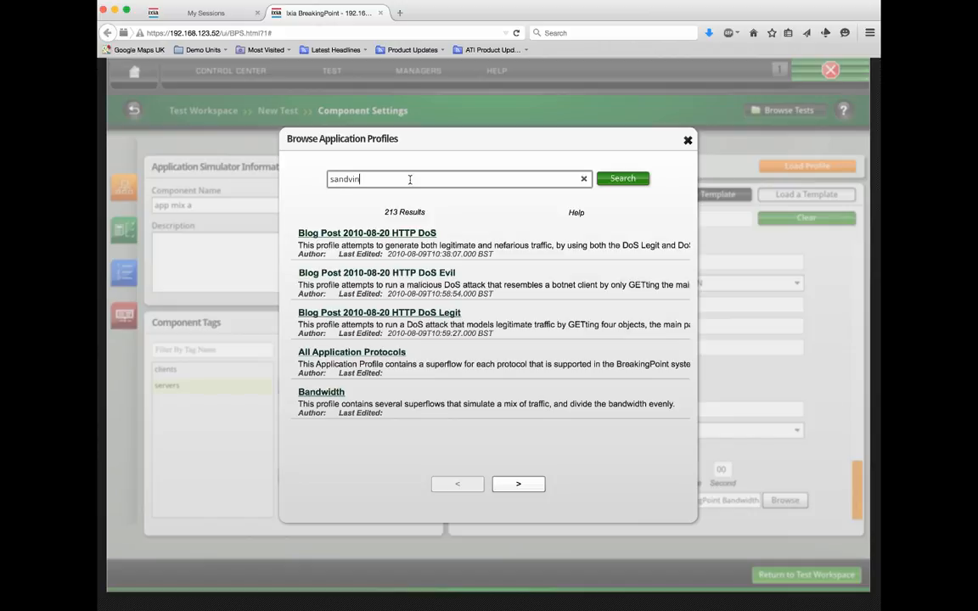
pyautogui.click(625, 179)
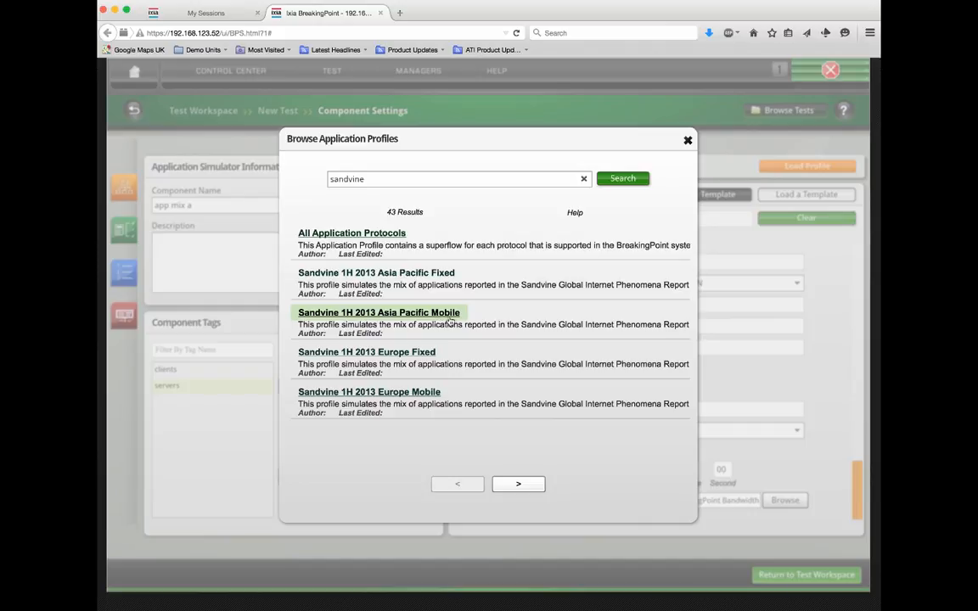
pyautogui.click(518, 484)
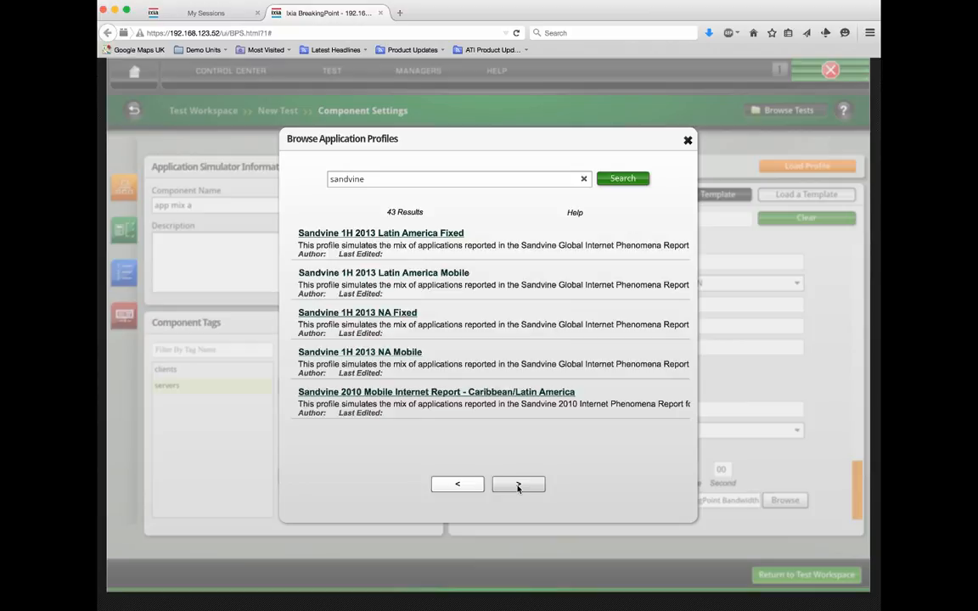
# Step: Search the application profiles for "fw core" and assign FW - Core Traffic to the component
pyautogui.moveTo(374, 179); pyautogui.dragTo(321, 180)
pyautogui.press('BackSpace')
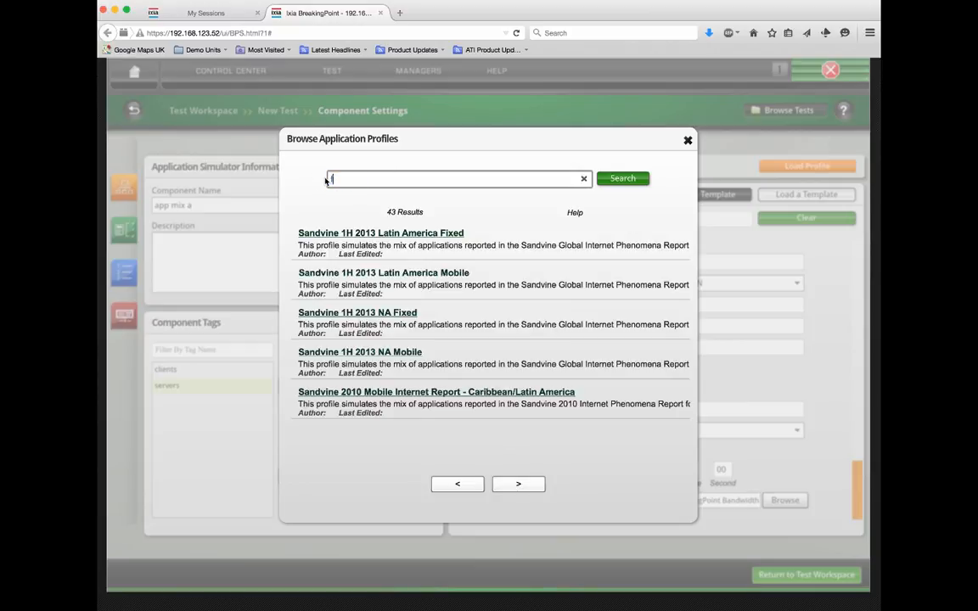
pyautogui.write('fw core')
pyautogui.click(624, 179)
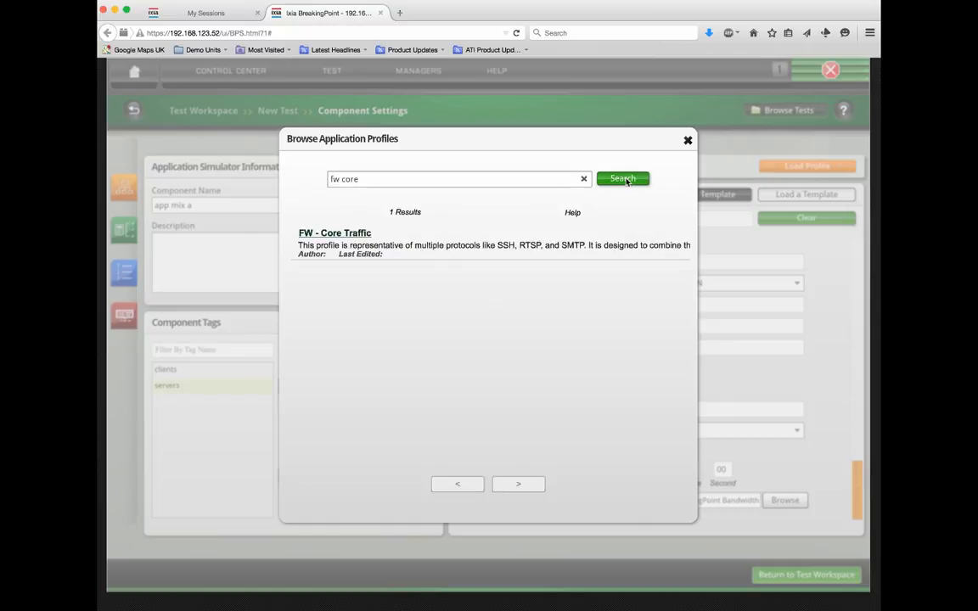
pyautogui.click(336, 234)
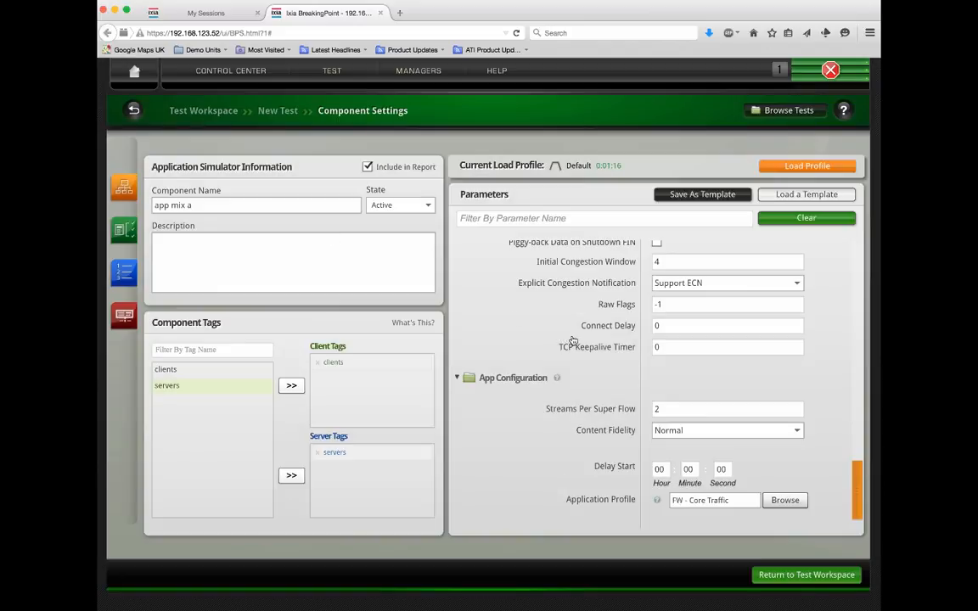
# Step: Review Maximum Super Flows Per Second for the app mix a component and switch its load profile to StairStep
pyautogui.click(859, 506)
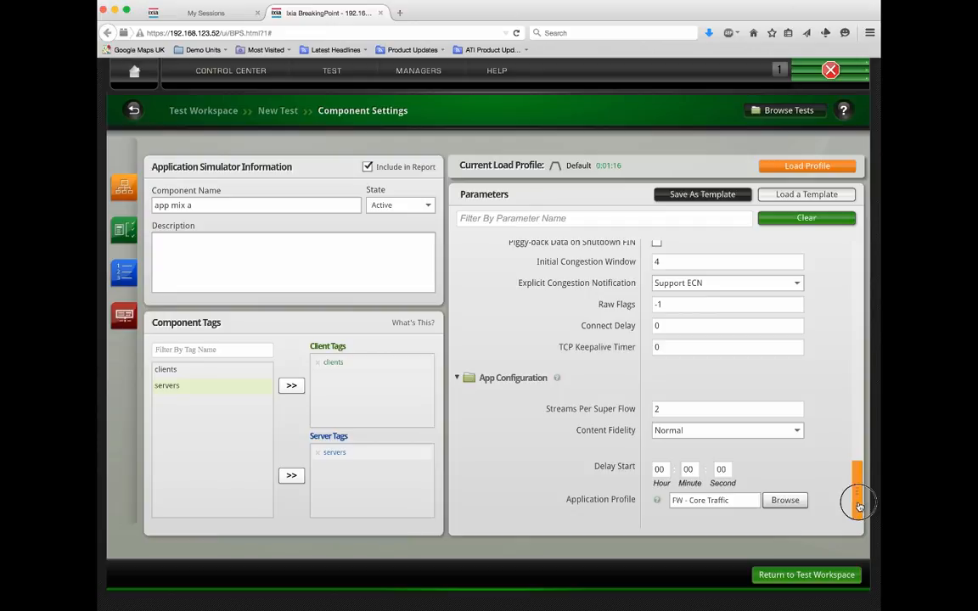
pyautogui.moveTo(859, 505); pyautogui.dragTo(860, 304)
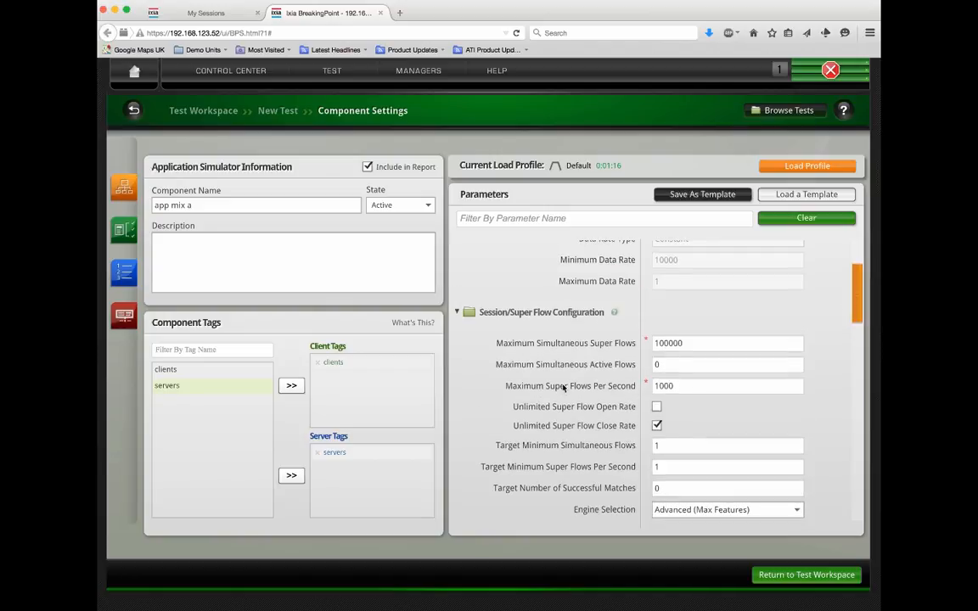
pyautogui.doubleClick(670, 386)
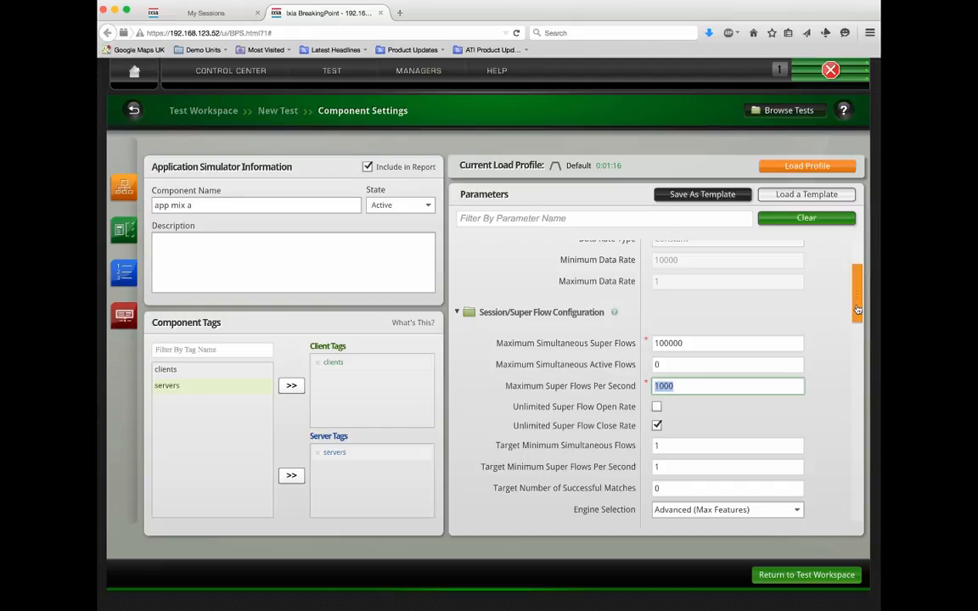
pyautogui.click(803, 167)
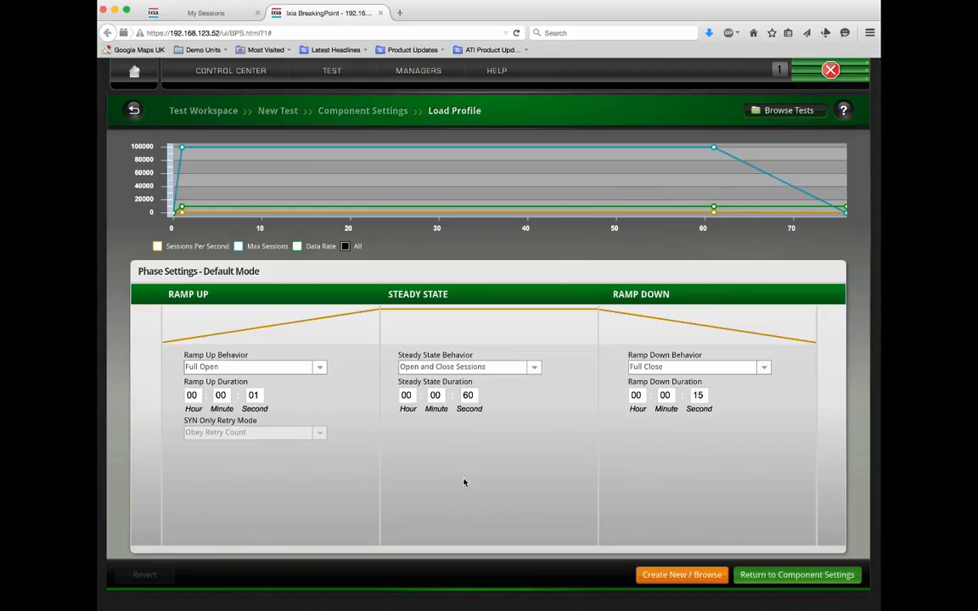
pyautogui.click(669, 580)
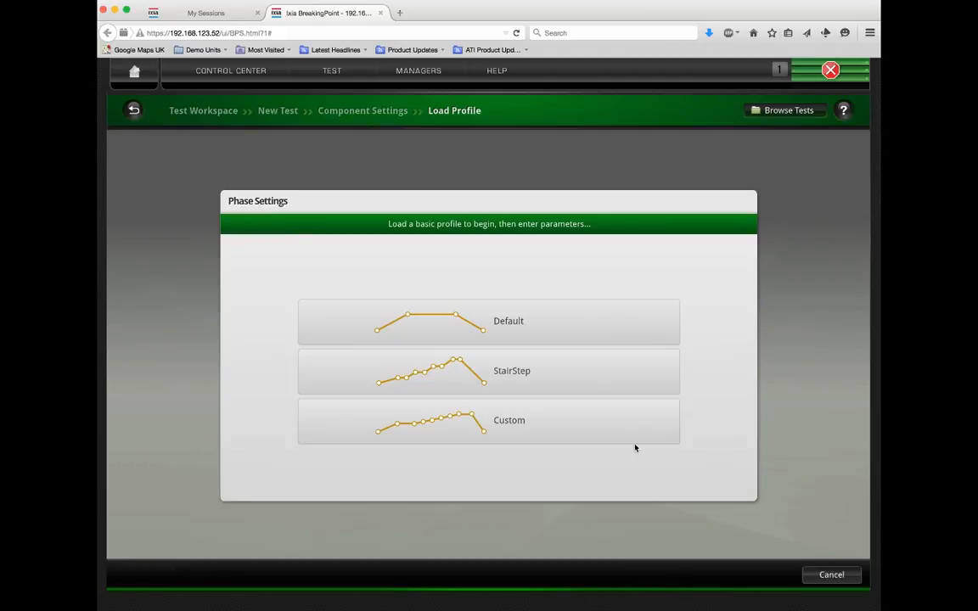
pyautogui.click(425, 374)
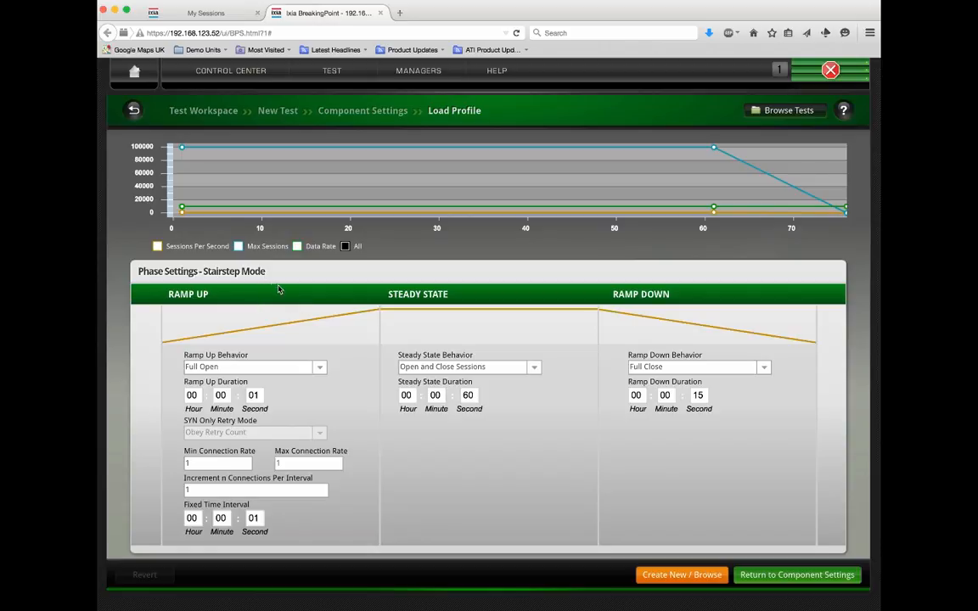
# Step: Set the ramp-up behavior to Full Open + Data + Full Close and the ramp-up duration to 30 seconds
pyautogui.click(320, 368)
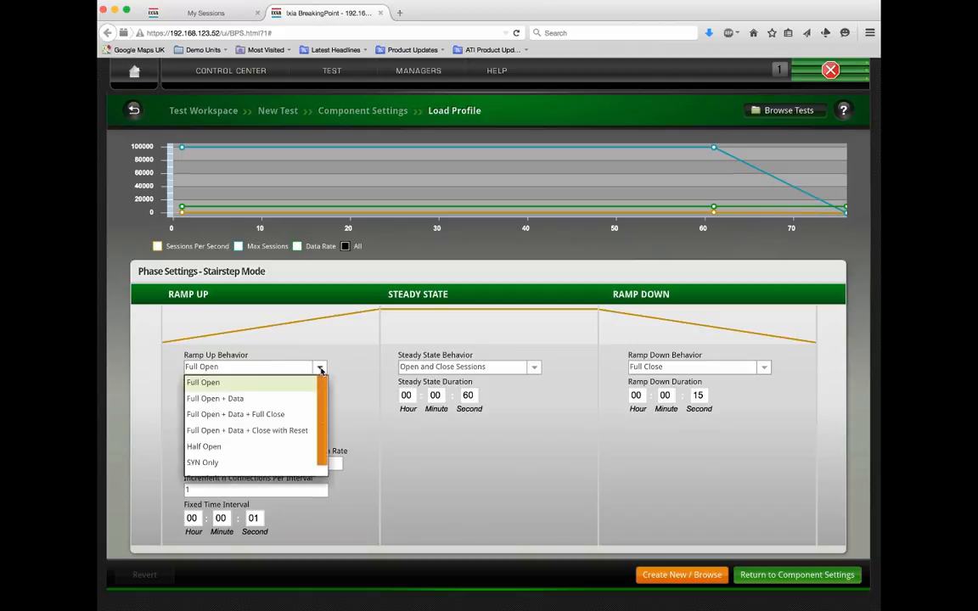
pyautogui.click(252, 416)
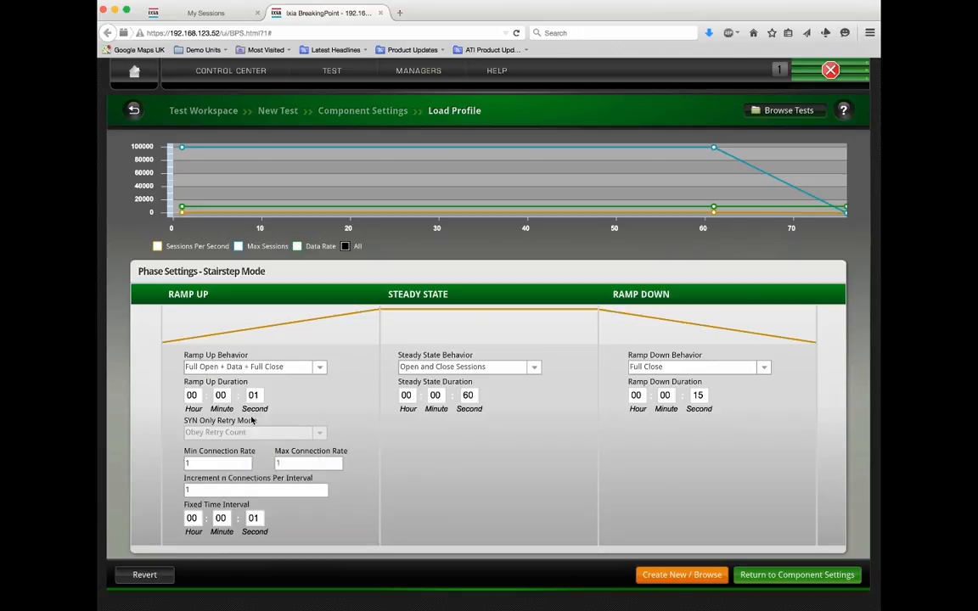
pyautogui.click(251, 396)
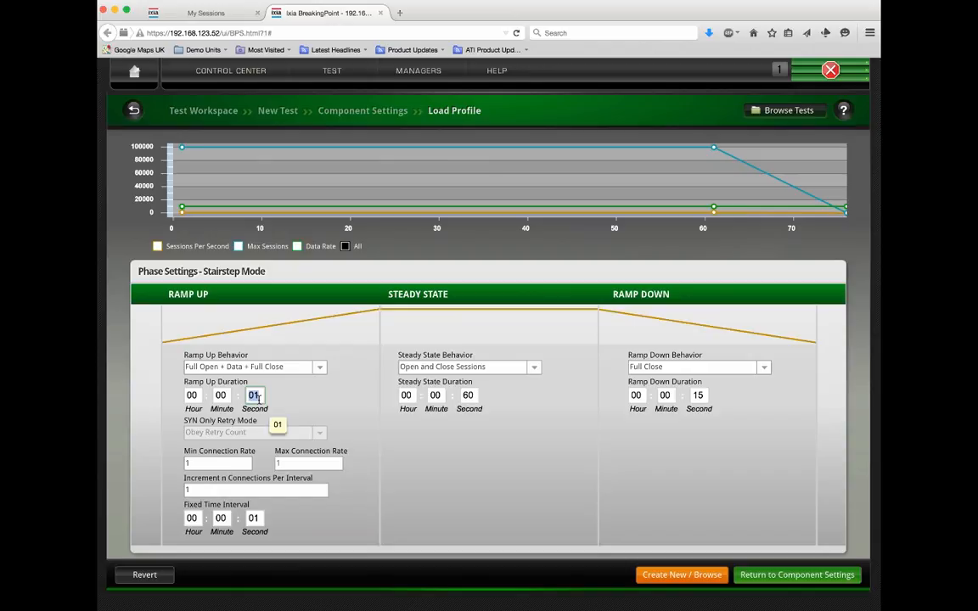
pyautogui.write('30')
# Step: Set the ramp-up's minimum connection rate to 100 and maximum to 1000, with increments of 100 connections at a fixed 3-second interval
pyautogui.click(289, 464)
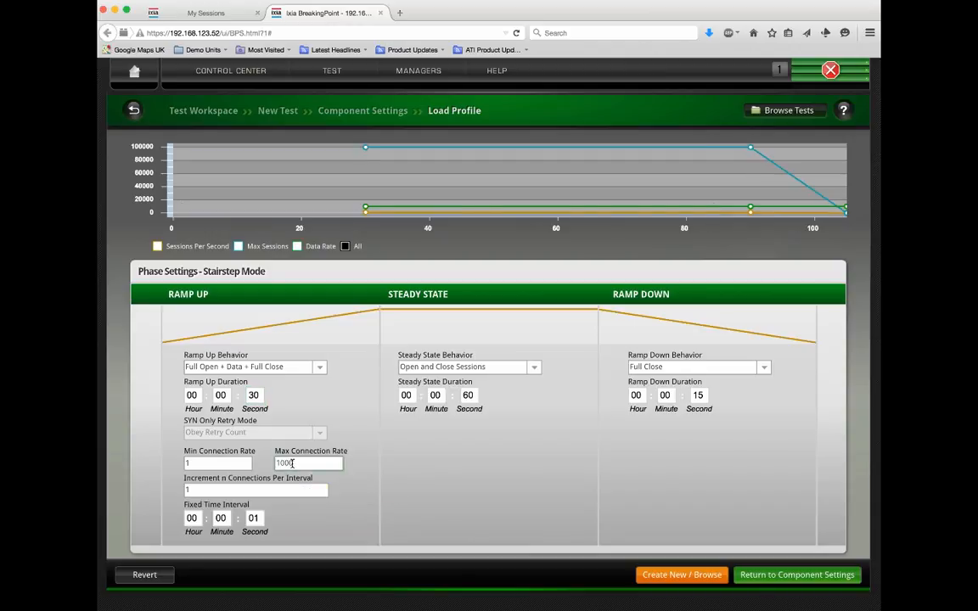
pyautogui.write('1000')
pyautogui.click(219, 463)
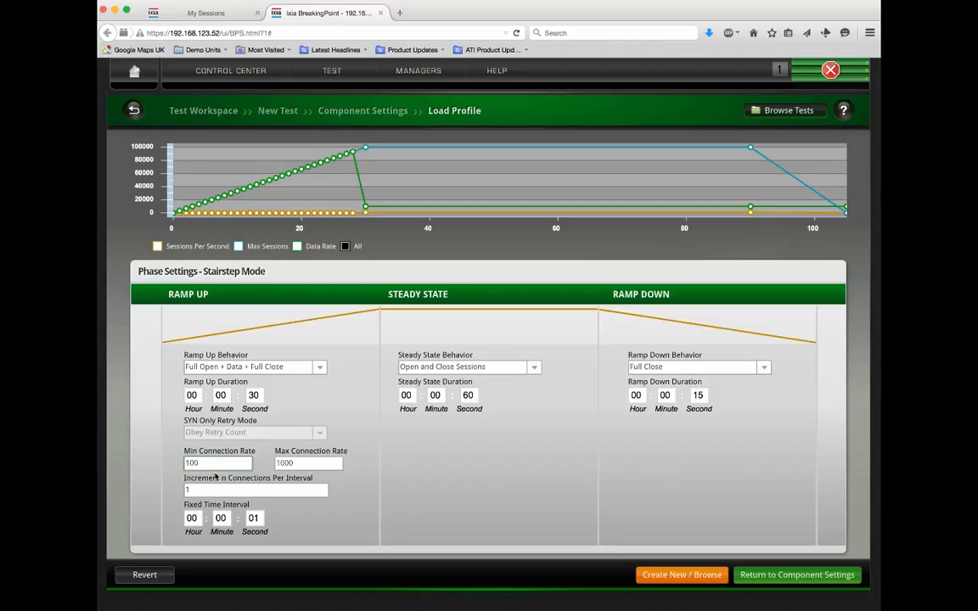
pyautogui.click(203, 491)
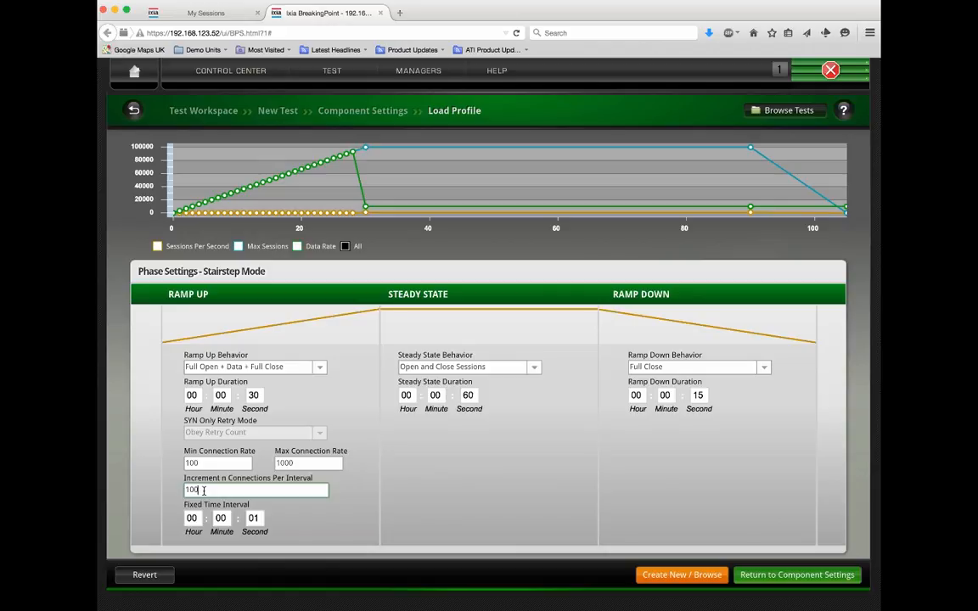
pyautogui.click(258, 519)
pyautogui.write('3')
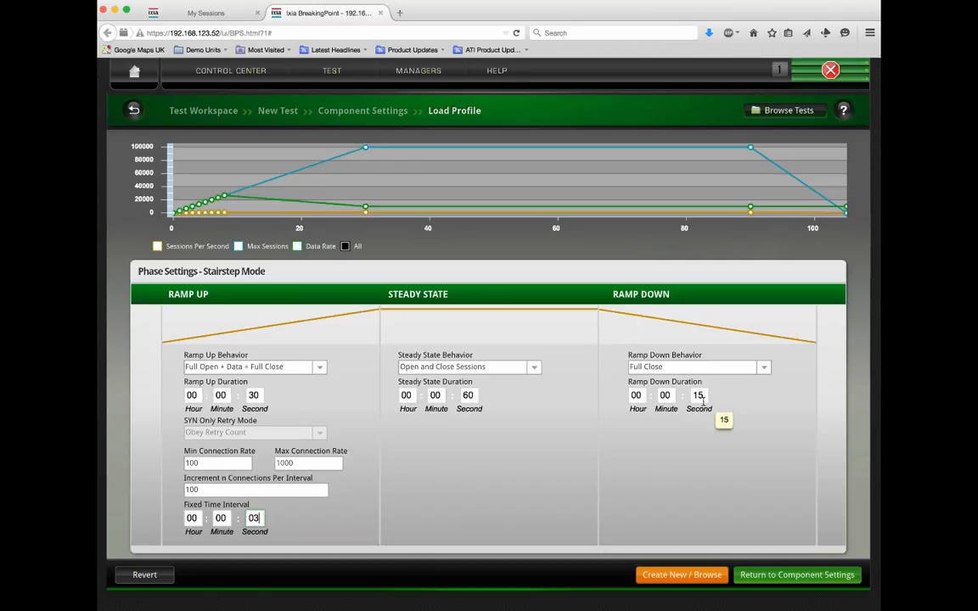
pyautogui.click(747, 576)
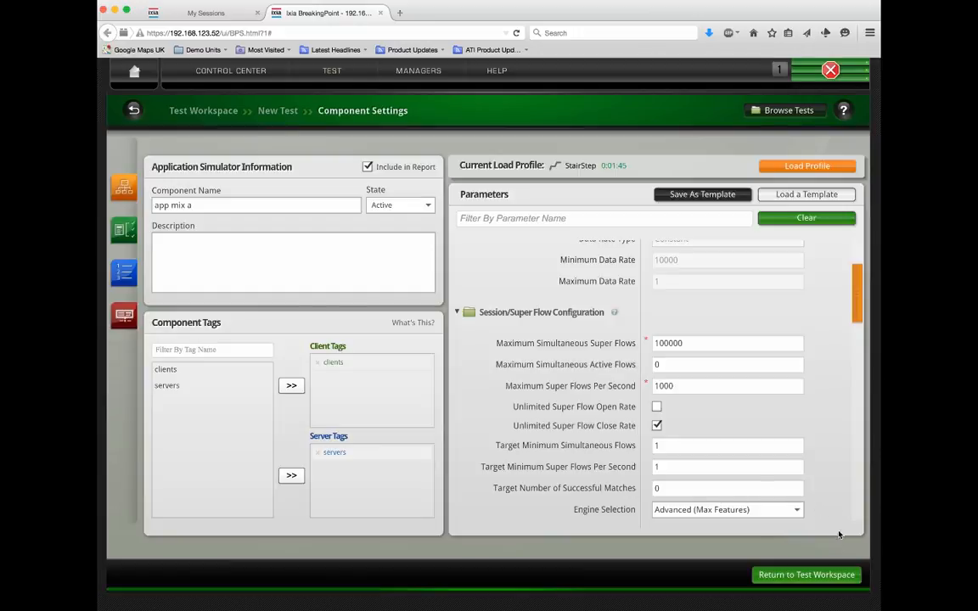
# Step: Save the test as demo appmix a and run it on the test1 network with the BreakingPoint Default device under test
pyautogui.click(803, 575)
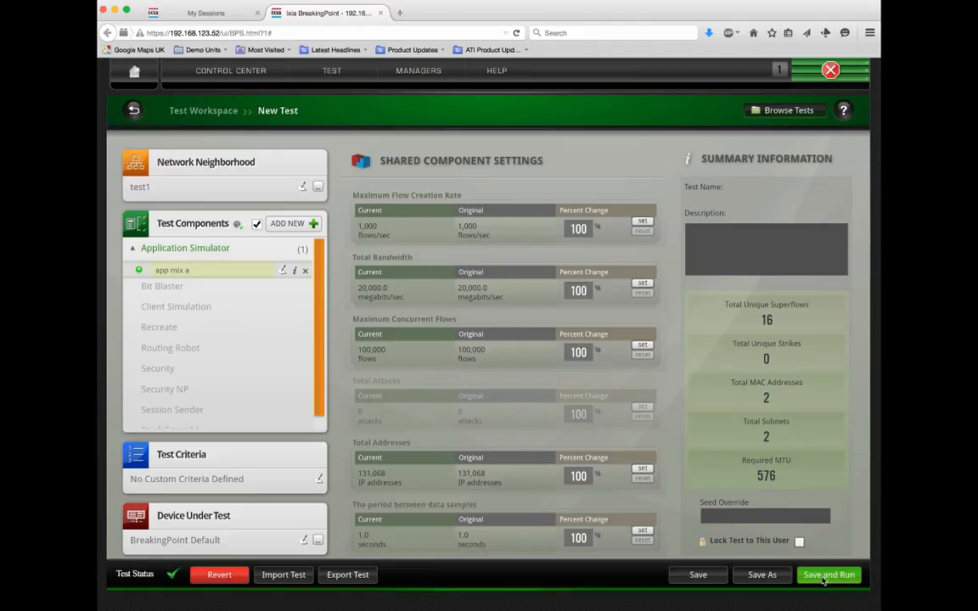
pyautogui.click(822, 577)
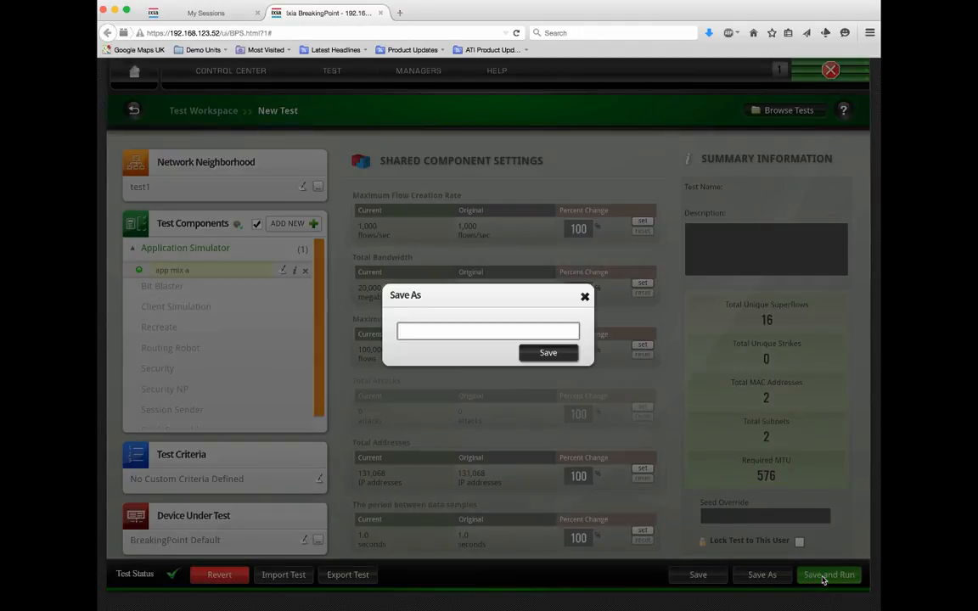
pyautogui.click(417, 332)
pyautogui.write('demo appmix a')
pyautogui.click(548, 353)
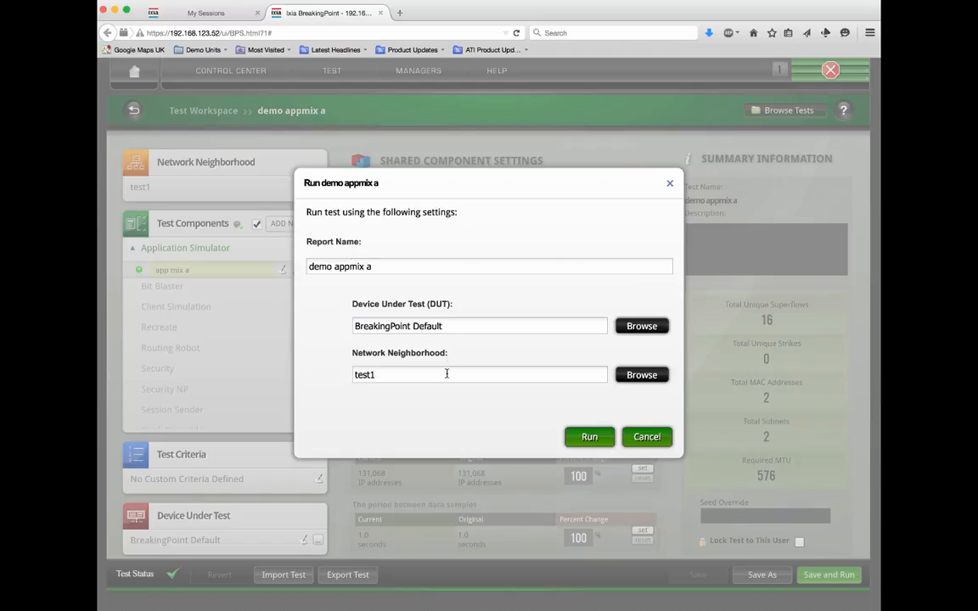
pyautogui.click(589, 439)
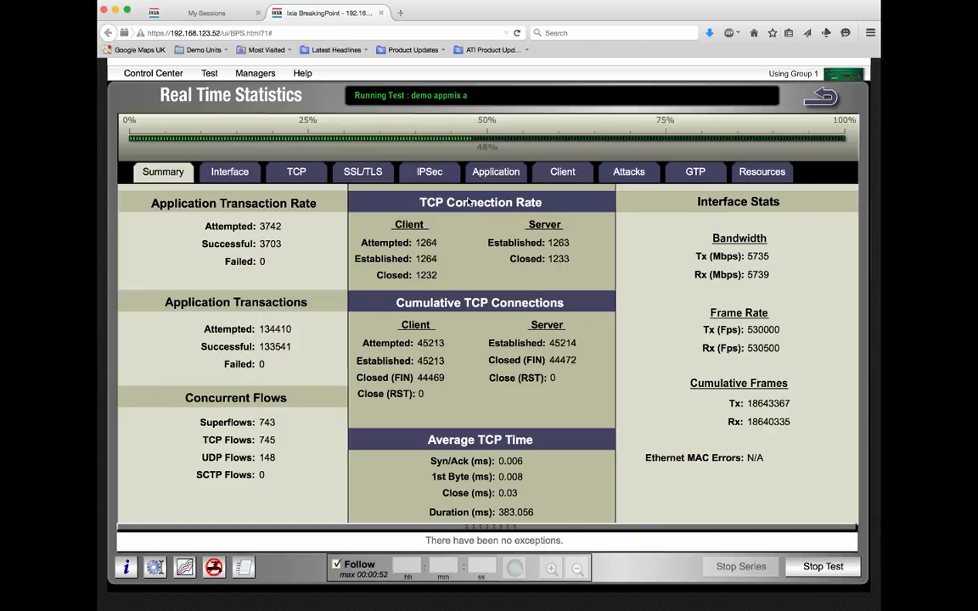
# Step: Examine the per-application statistics of the running test, showing SMTP in the first row instead of RPC NFSv3
pyautogui.click(490, 177)
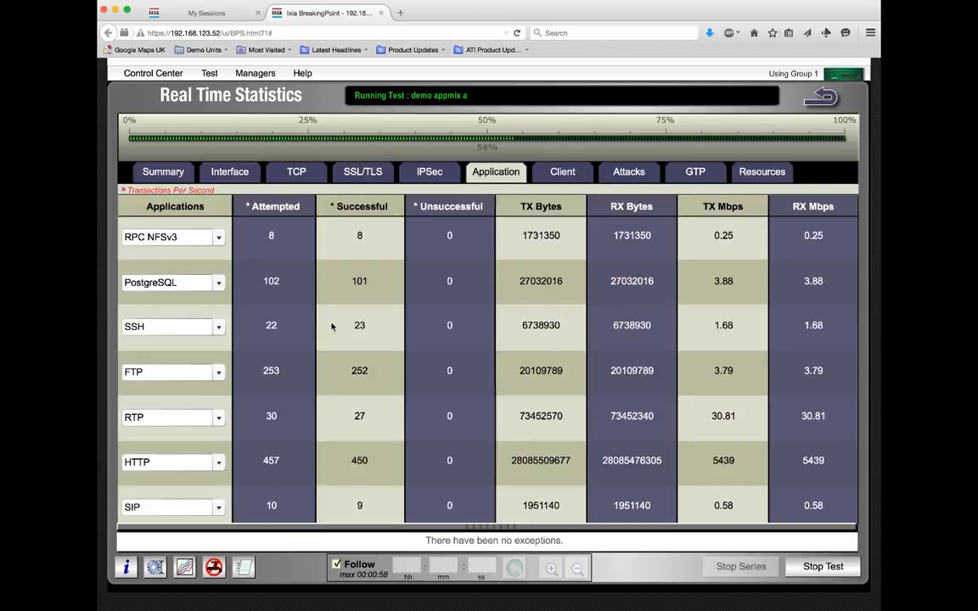
pyautogui.click(218, 238)
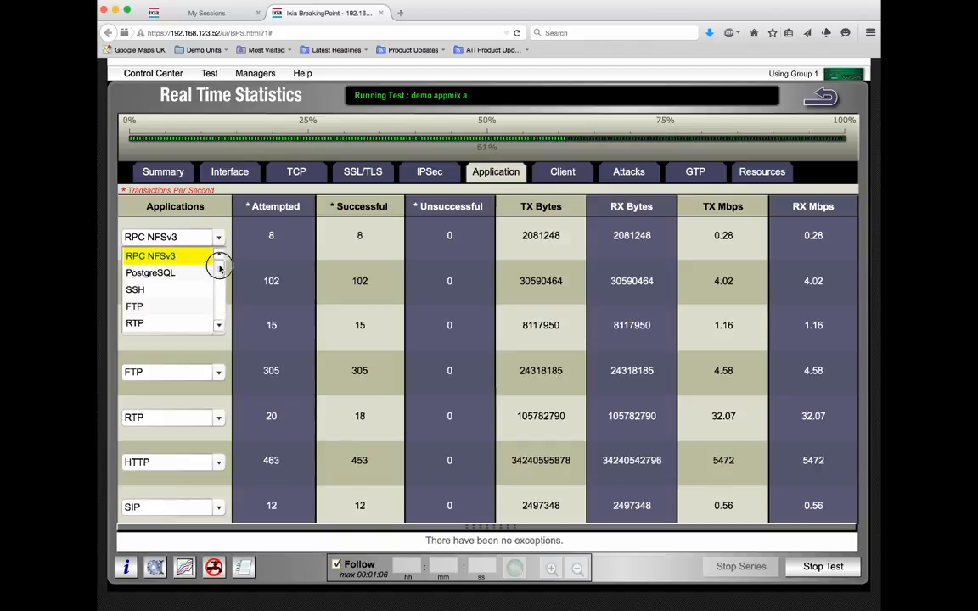
pyautogui.moveTo(218, 273); pyautogui.dragTo(218, 310)
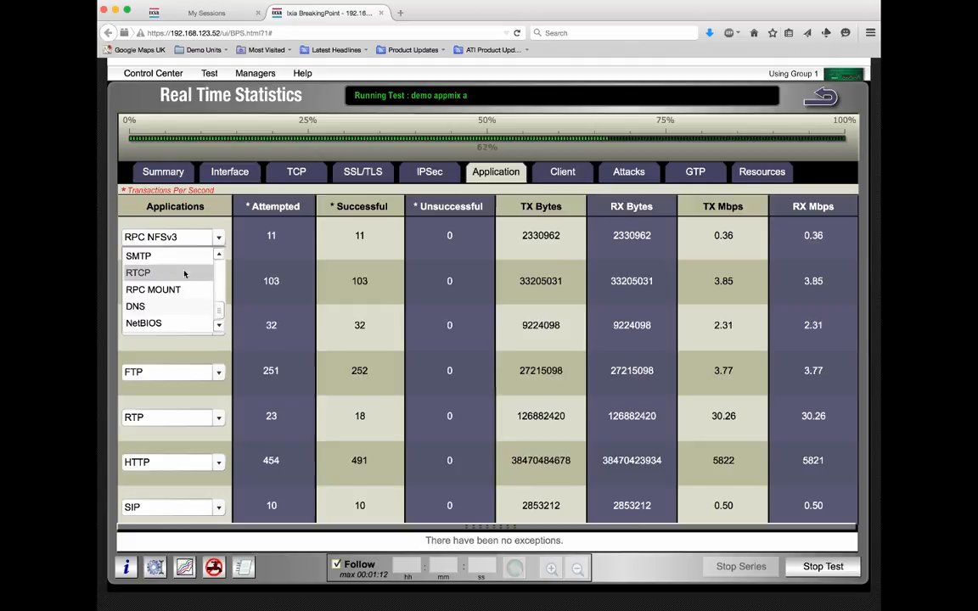
pyautogui.click(136, 257)
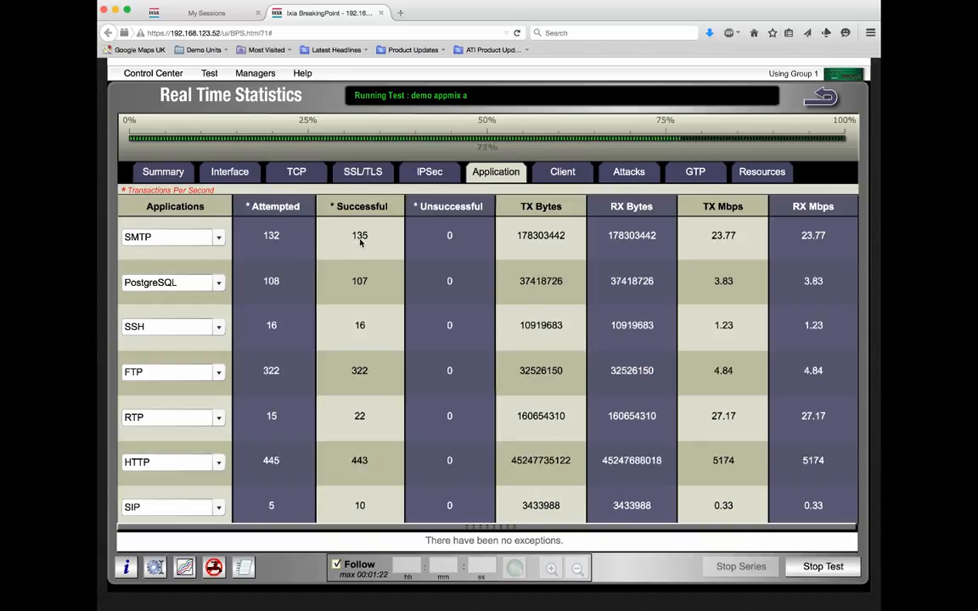
# Step: View the interface frame and data rates through the end of the test, then read and dismiss the completion summary
pyautogui.click(234, 176)
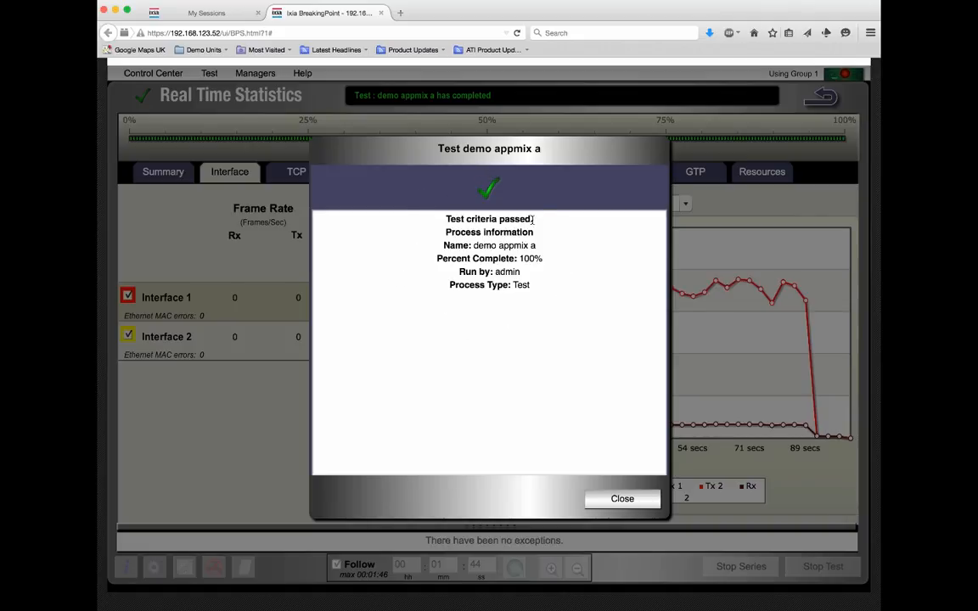
pyautogui.moveTo(535, 219); pyautogui.dragTo(445, 220)
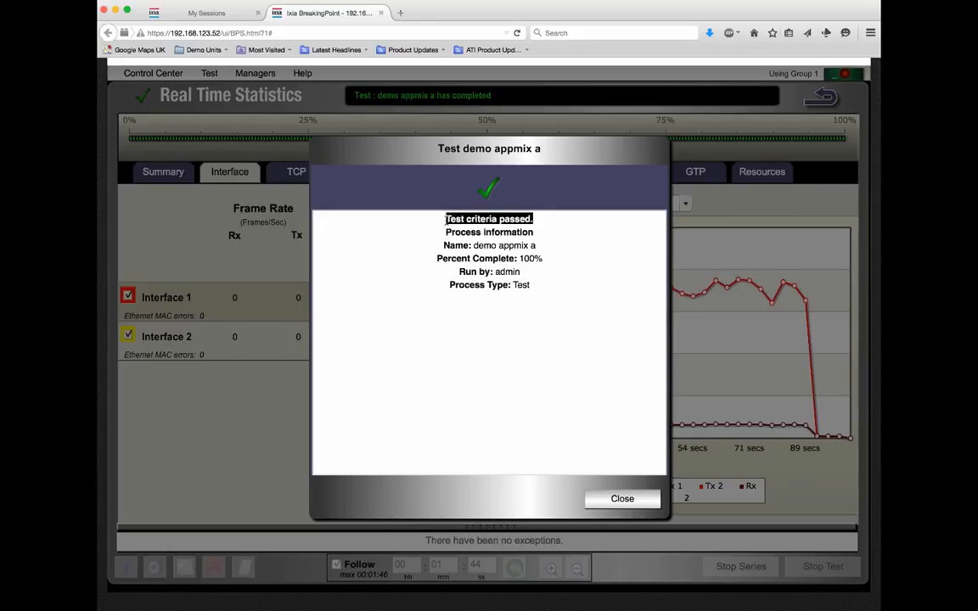
pyautogui.click(623, 501)
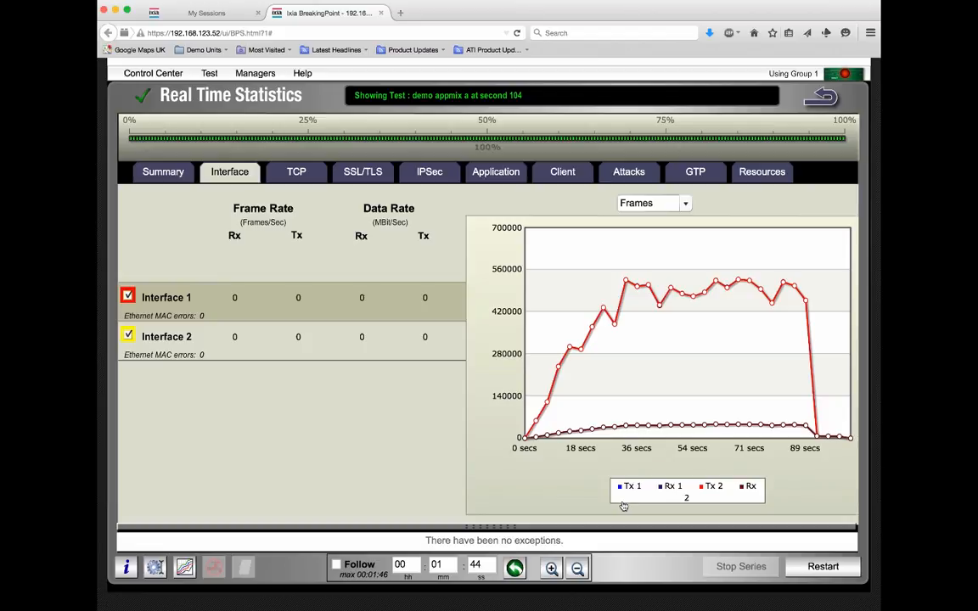